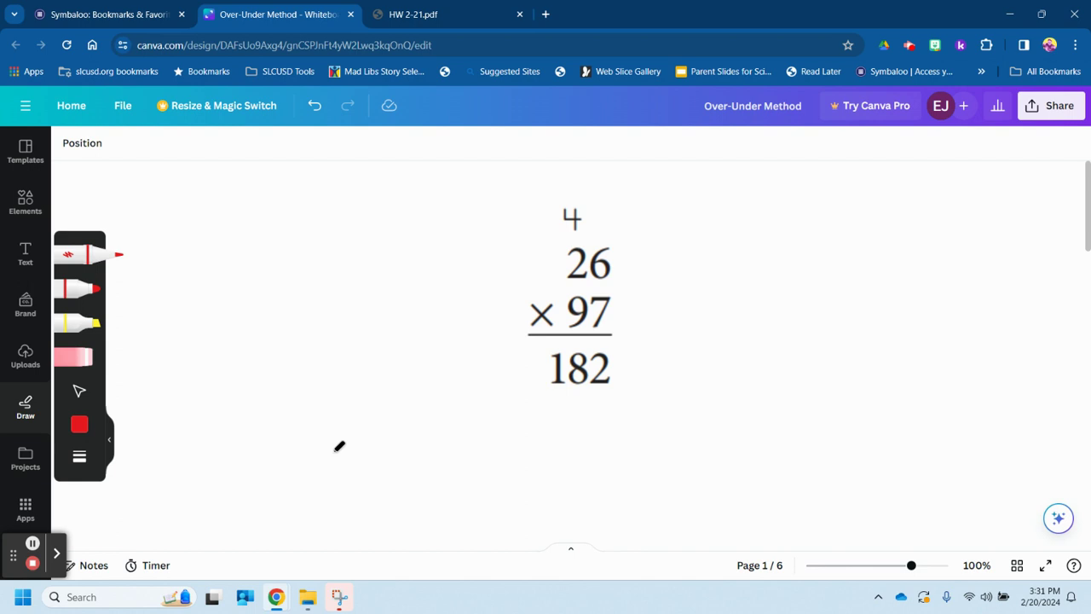
Step: Write a red 26 × 97 with an underline beside the printed problem
{"action": "left_click", "coordinate": [80, 390]}
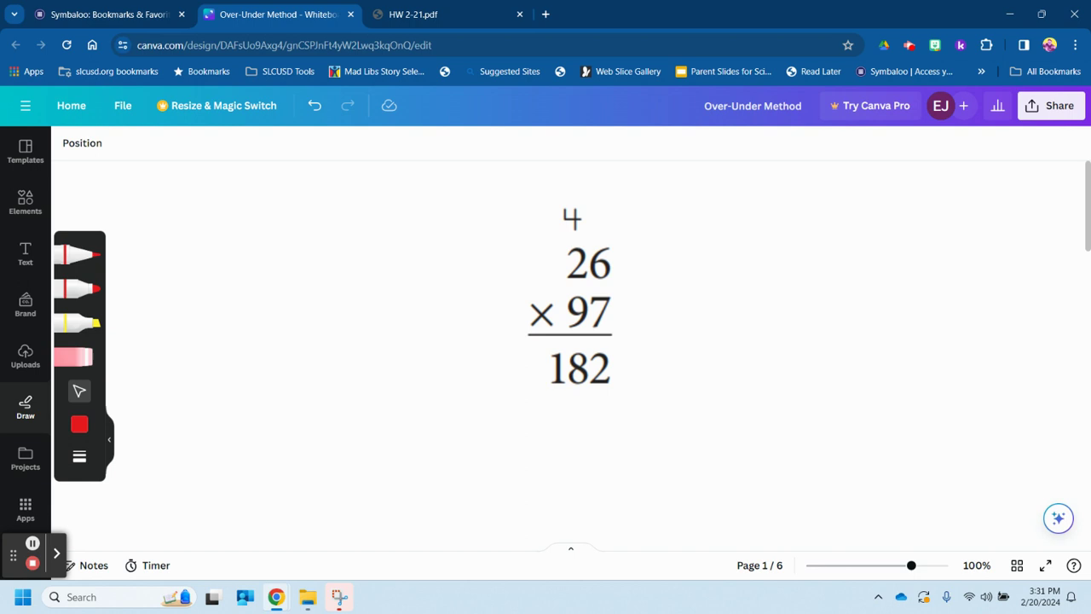
{"action": "key", "text": "p"}
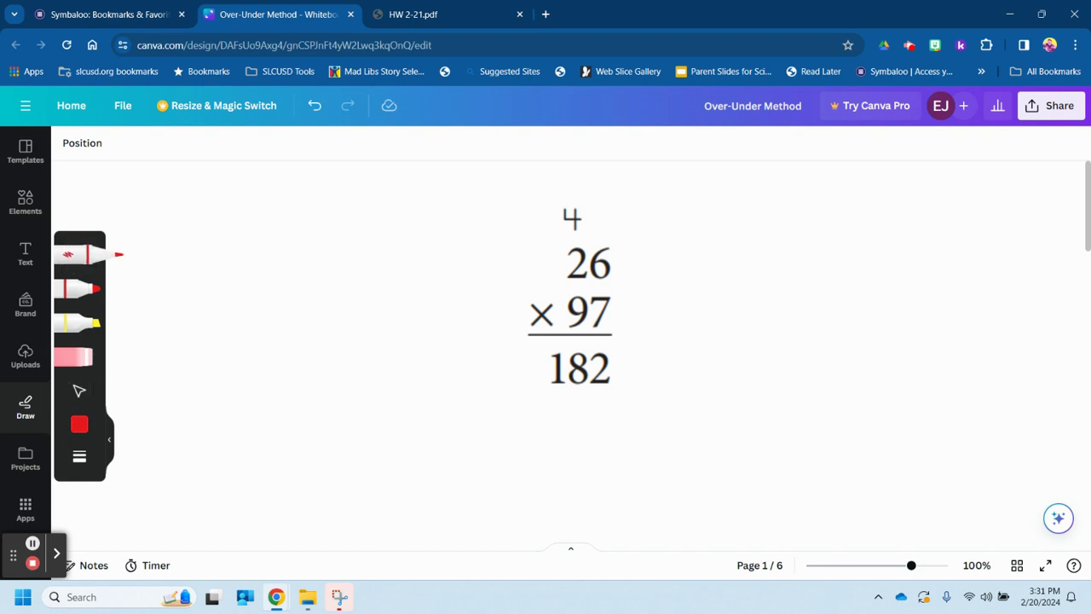
{"action": "mouse_move", "coordinate": [701, 252]}
{"action": "left_mouse_down"}
{"action": "mouse_move", "coordinate": [708, 290]}
{"action": "mouse_move", "coordinate": [741, 288]}
{"action": "left_mouse_up"}
{"action": "mouse_move", "coordinate": [776, 242]}
{"action": "left_mouse_down"}
{"action": "mouse_move", "coordinate": [770, 281]}
{"action": "mouse_move", "coordinate": [761, 271]}
{"action": "left_mouse_up"}
{"action": "mouse_move", "coordinate": [726, 309]}
{"action": "left_mouse_down"}
{"action": "mouse_move", "coordinate": [707, 309]}
{"action": "mouse_move", "coordinate": [713, 360]}
{"action": "left_mouse_up"}
{"action": "mouse_move", "coordinate": [747, 312]}
{"action": "left_mouse_down"}
{"action": "mouse_move", "coordinate": [767, 307]}
{"action": "mouse_move", "coordinate": [762, 343]}
{"action": "left_mouse_up"}
{"action": "left_click_drag", "start_coordinate": [667, 365], "coordinate": [805, 358]}
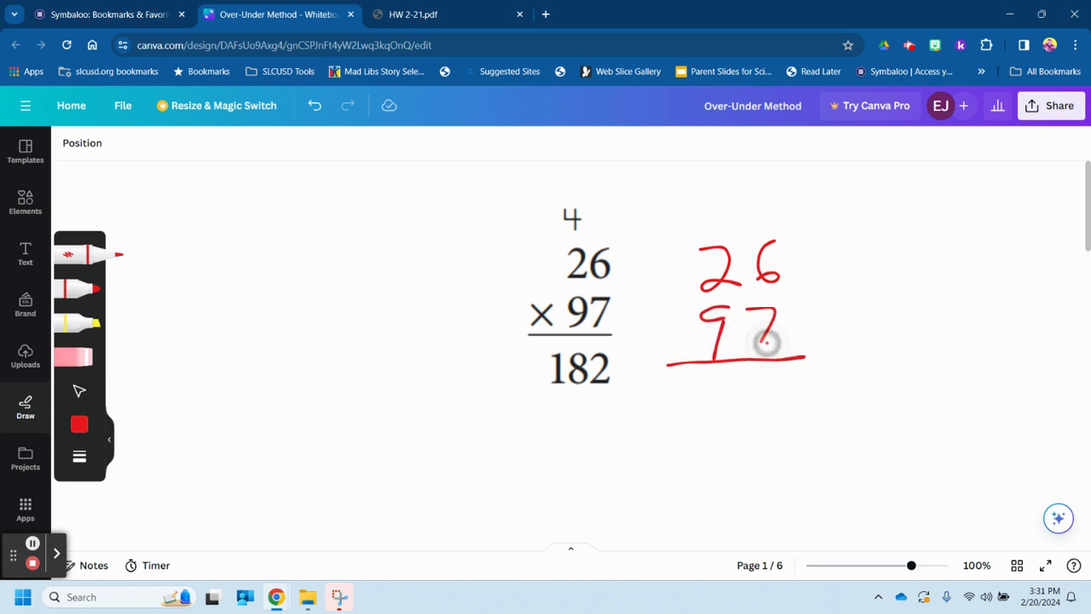
{"action": "left_click_drag", "start_coordinate": [648, 335], "coordinate": [675, 353]}
{"action": "left_click_drag", "start_coordinate": [679, 333], "coordinate": [645, 357]}
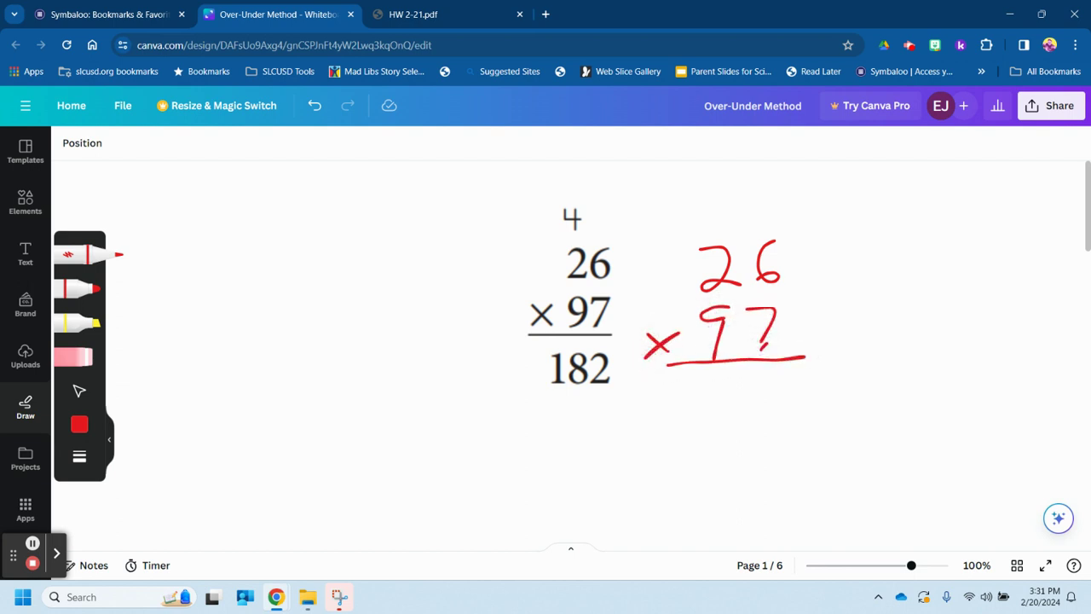
{"action": "left_click_drag", "start_coordinate": [708, 319], "coordinate": [721, 317]}
Step: Erase the messy ×, 97 and underline, then rewrite 97 with a new underline and × sign
{"action": "left_click", "coordinate": [76, 356]}
{"action": "mouse_move", "coordinate": [674, 338]}
{"action": "left_mouse_down"}
{"action": "mouse_move", "coordinate": [658, 342]}
{"action": "mouse_move", "coordinate": [821, 344]}
{"action": "left_mouse_up"}
{"action": "left_click", "coordinate": [76, 254]}
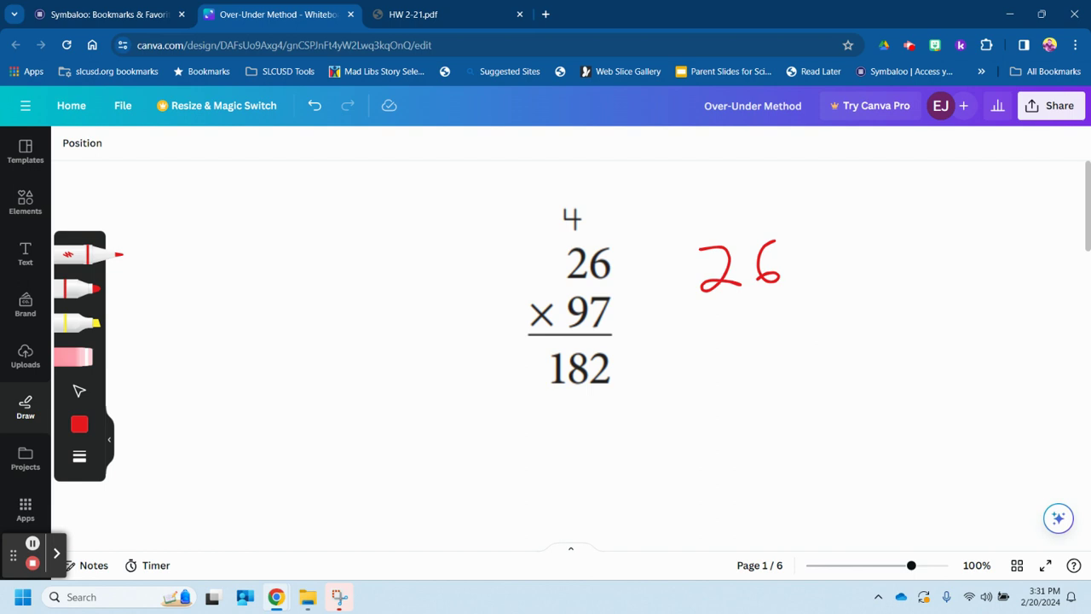
{"action": "mouse_move", "coordinate": [735, 304]}
{"action": "left_mouse_down"}
{"action": "mouse_move", "coordinate": [718, 319]}
{"action": "mouse_move", "coordinate": [718, 360]}
{"action": "left_mouse_up"}
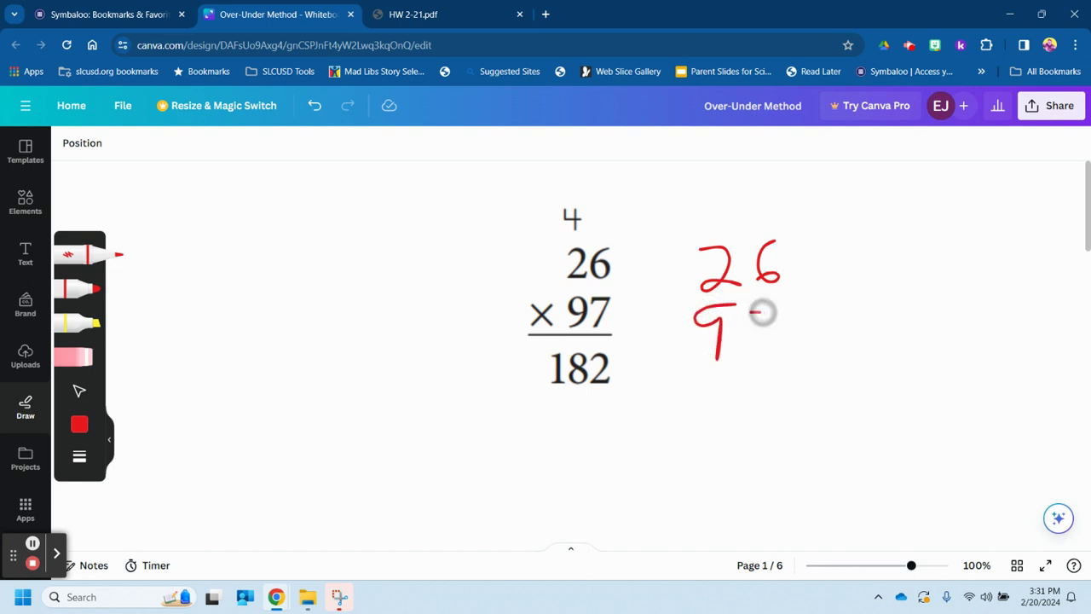
{"action": "left_click_drag", "start_coordinate": [751, 315], "coordinate": [761, 351]}
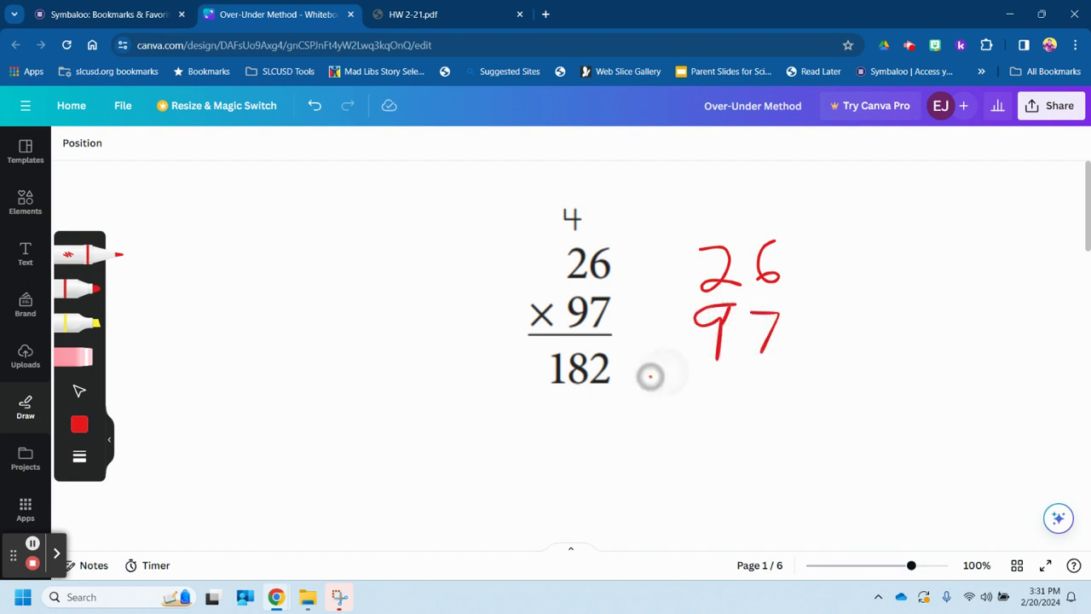
{"action": "left_click_drag", "start_coordinate": [650, 375], "coordinate": [818, 376]}
{"action": "mouse_move", "coordinate": [658, 339]}
{"action": "left_mouse_down"}
{"action": "mouse_move", "coordinate": [676, 351]}
{"action": "mouse_move", "coordinate": [650, 367]}
{"action": "left_mouse_up"}
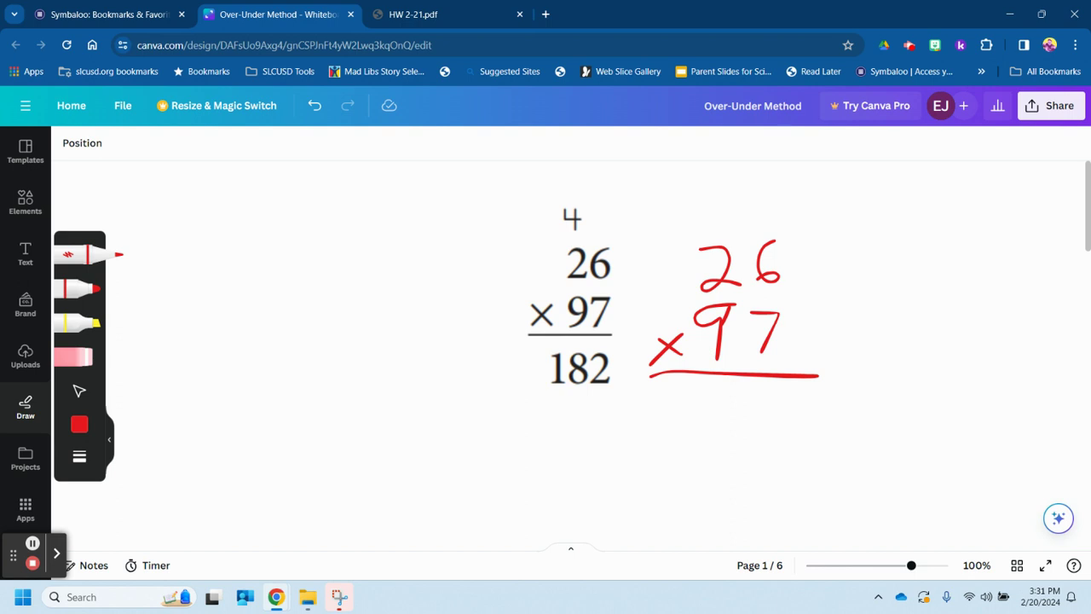
Step: Write the first partial product 182 below the line and erase the carried 4
{"action": "left_click_drag", "start_coordinate": [752, 393], "coordinate": [781, 415]}
{"action": "left_click_drag", "start_coordinate": [692, 203], "coordinate": [701, 239]}
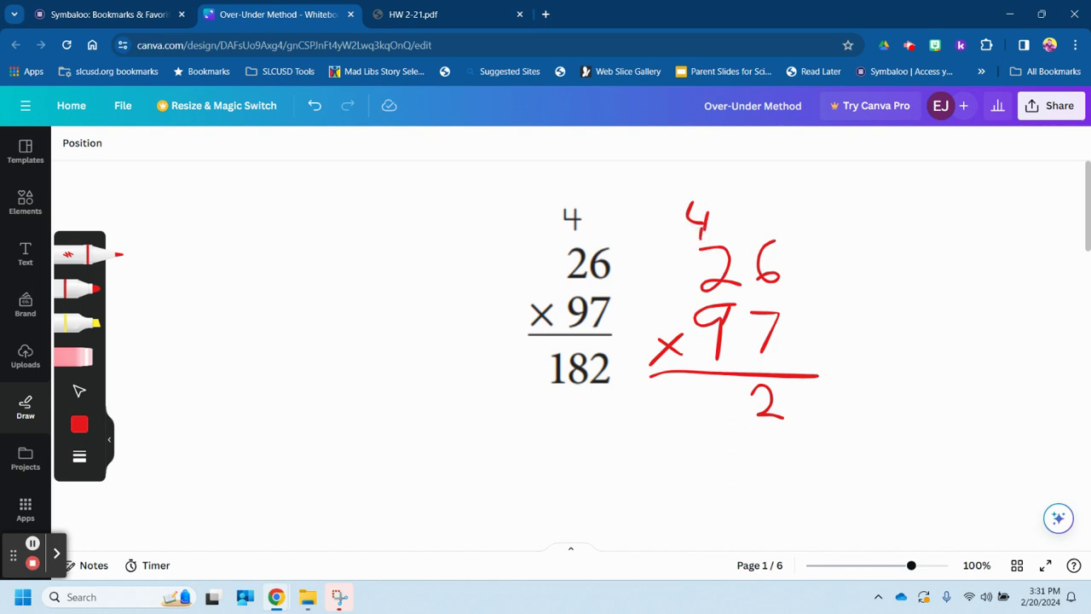
{"action": "left_click_drag", "start_coordinate": [672, 384], "coordinate": [670, 418]}
{"action": "mouse_move", "coordinate": [716, 380]}
{"action": "left_mouse_down"}
{"action": "mouse_move", "coordinate": [707, 383]}
{"action": "mouse_move", "coordinate": [714, 418]}
{"action": "mouse_move", "coordinate": [704, 376]}
{"action": "left_mouse_up"}
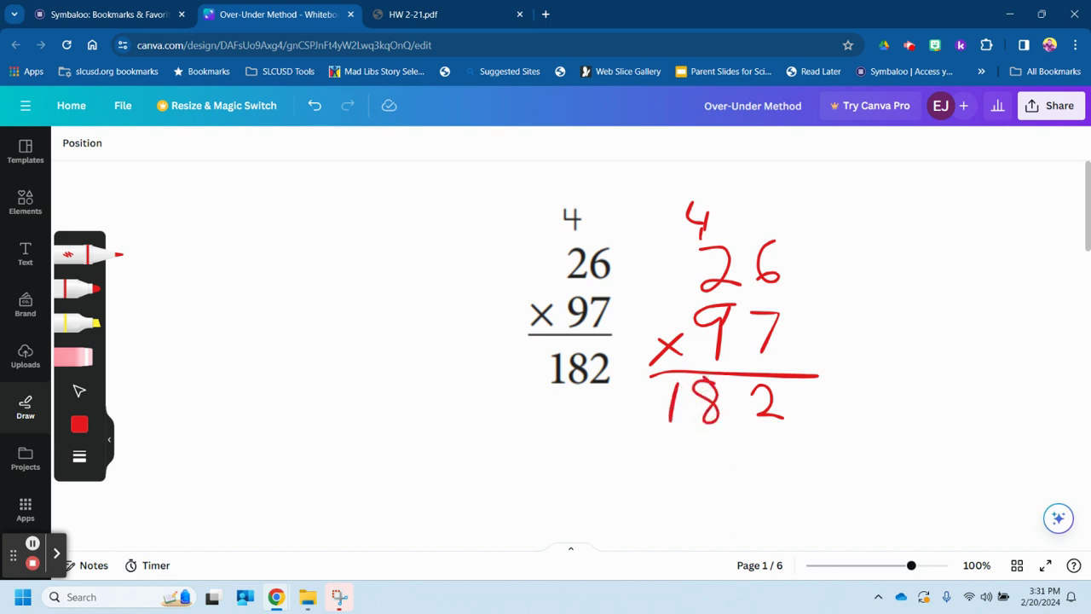
{"action": "left_click", "coordinate": [72, 356]}
{"action": "left_click_drag", "start_coordinate": [699, 213], "coordinate": [696, 231]}
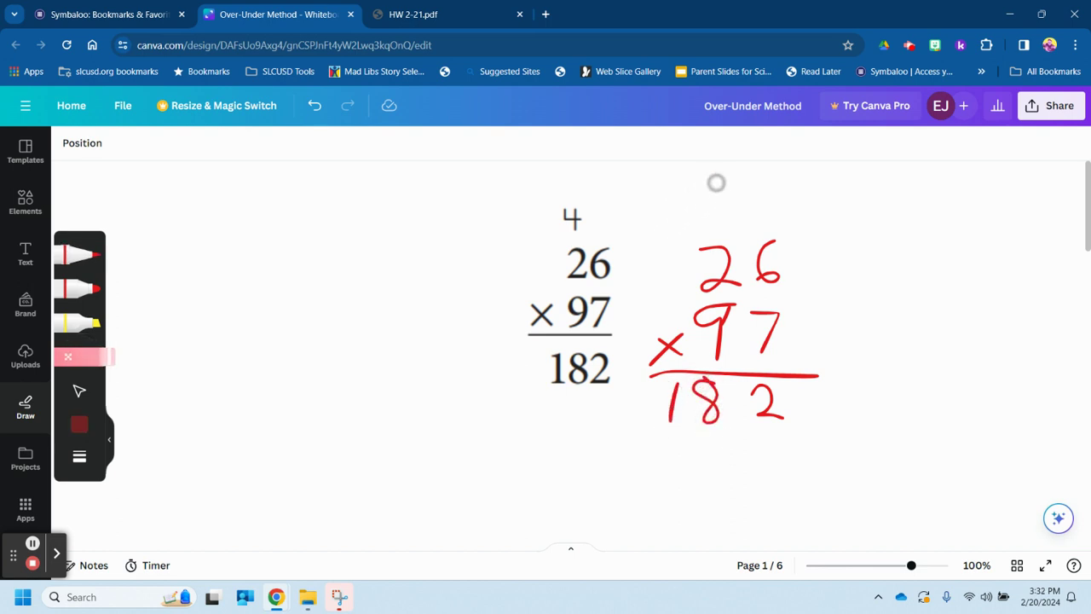
Step: Write the second partial product 2340 under 182 and a carried 5 above 26
{"action": "key", "text": "p"}
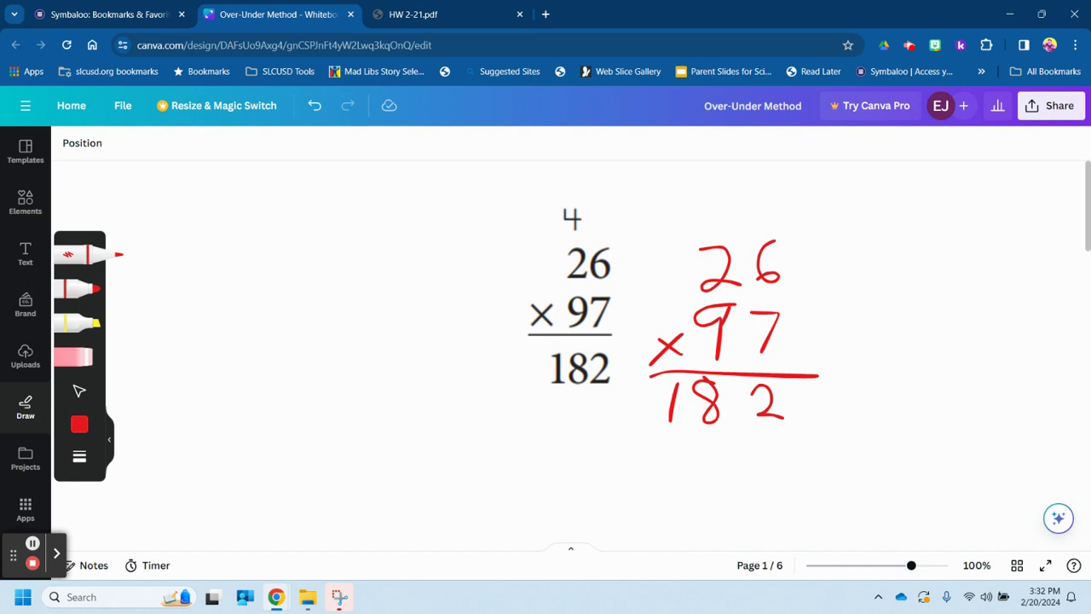
{"action": "mouse_move", "coordinate": [766, 430]}
{"action": "left_mouse_down"}
{"action": "mouse_move", "coordinate": [752, 437]}
{"action": "mouse_move", "coordinate": [781, 439]}
{"action": "left_mouse_up"}
{"action": "mouse_move", "coordinate": [701, 436]}
{"action": "left_mouse_down"}
{"action": "mouse_move", "coordinate": [696, 445]}
{"action": "mouse_move", "coordinate": [712, 450]}
{"action": "left_mouse_up"}
{"action": "left_click_drag", "start_coordinate": [715, 438], "coordinate": [714, 467]}
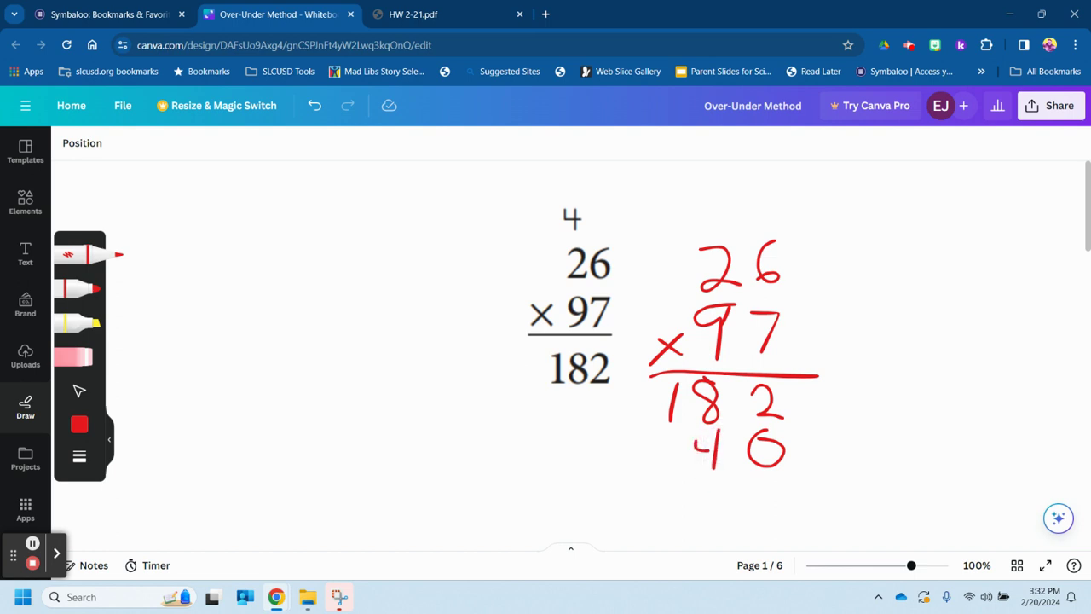
{"action": "left_click_drag", "start_coordinate": [699, 201], "coordinate": [697, 234]}
{"action": "left_click_drag", "start_coordinate": [699, 200], "coordinate": [725, 198]}
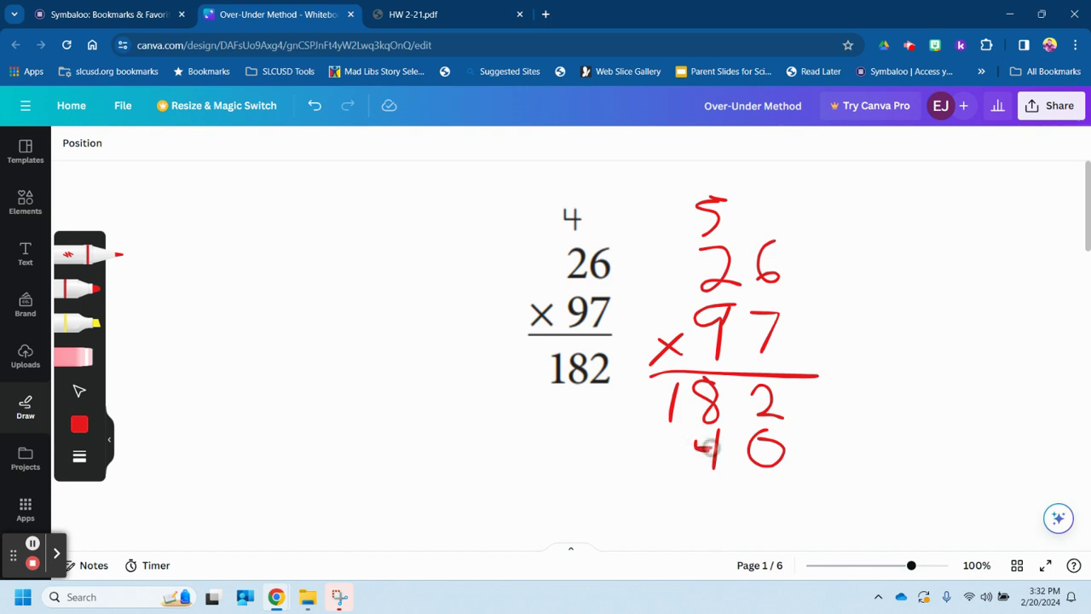
{"action": "left_click_drag", "start_coordinate": [701, 436], "coordinate": [711, 447]}
{"action": "mouse_move", "coordinate": [624, 435]}
{"action": "left_mouse_down"}
{"action": "mouse_move", "coordinate": [638, 428]}
{"action": "mouse_move", "coordinate": [653, 467]}
{"action": "mouse_move", "coordinate": [677, 446]}
{"action": "mouse_move", "coordinate": [664, 466]}
{"action": "left_mouse_up"}
Step: Draw a line under 2340 and write the total 2522 beneath it
{"action": "left_click_drag", "start_coordinate": [586, 479], "coordinate": [841, 477]}
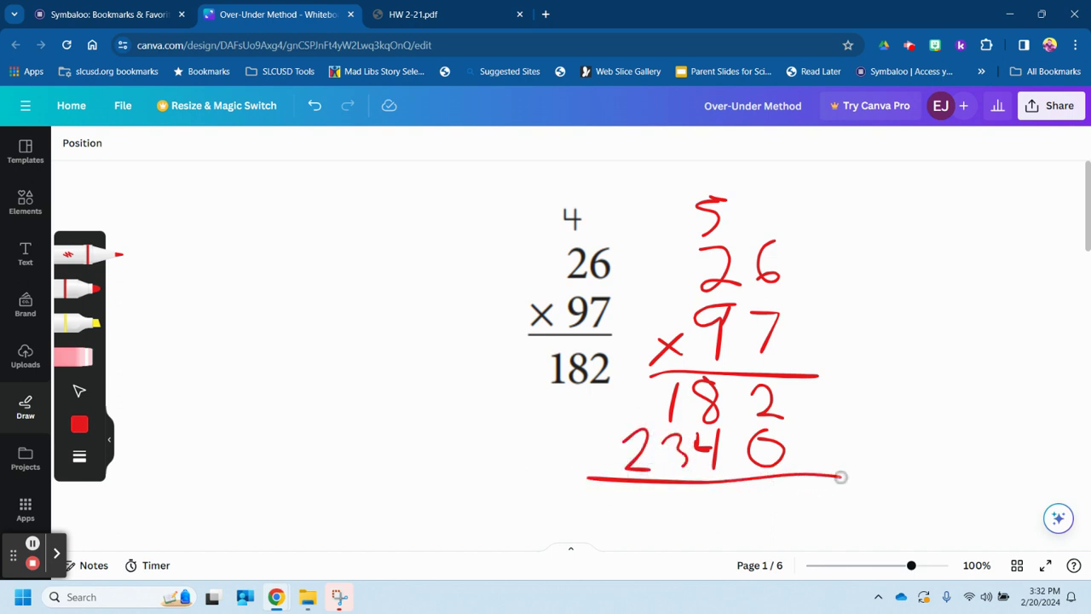
{"action": "mouse_move", "coordinate": [770, 495]}
{"action": "left_mouse_down"}
{"action": "mouse_move", "coordinate": [782, 492]}
{"action": "mouse_move", "coordinate": [776, 510]}
{"action": "mouse_move", "coordinate": [816, 513]}
{"action": "left_mouse_up"}
{"action": "left_click_drag", "start_coordinate": [714, 497], "coordinate": [744, 515]}
{"action": "left_click_drag", "start_coordinate": [677, 355], "coordinate": [679, 366]}
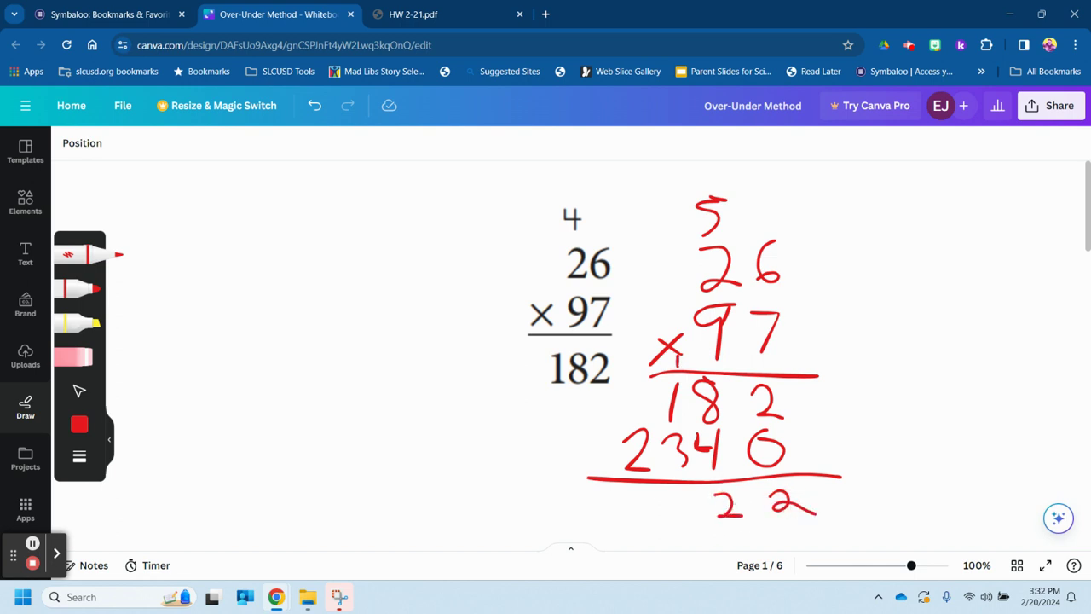
{"action": "mouse_move", "coordinate": [677, 496]}
{"action": "left_mouse_down"}
{"action": "mouse_move", "coordinate": [688, 511]}
{"action": "mouse_move", "coordinate": [689, 497]}
{"action": "left_mouse_up"}
{"action": "mouse_move", "coordinate": [621, 498]}
{"action": "left_mouse_down"}
{"action": "mouse_move", "coordinate": [659, 517]}
{"action": "mouse_move", "coordinate": [650, 535]}
{"action": "left_mouse_up"}
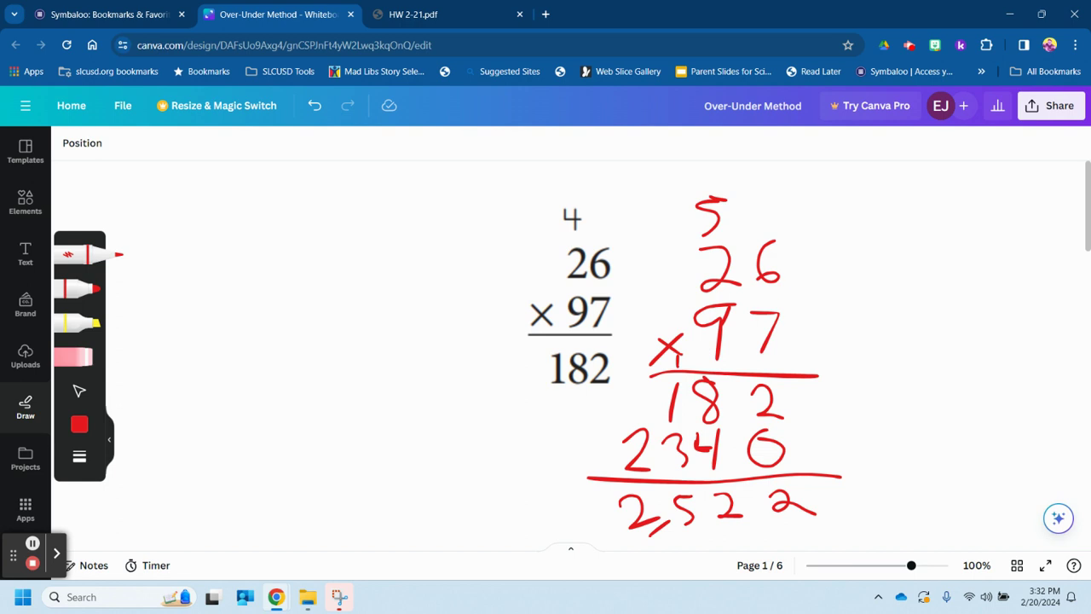
{"action": "scroll", "coordinate": [313, 514], "scroll_direction": "down", "scroll_amount": 1}
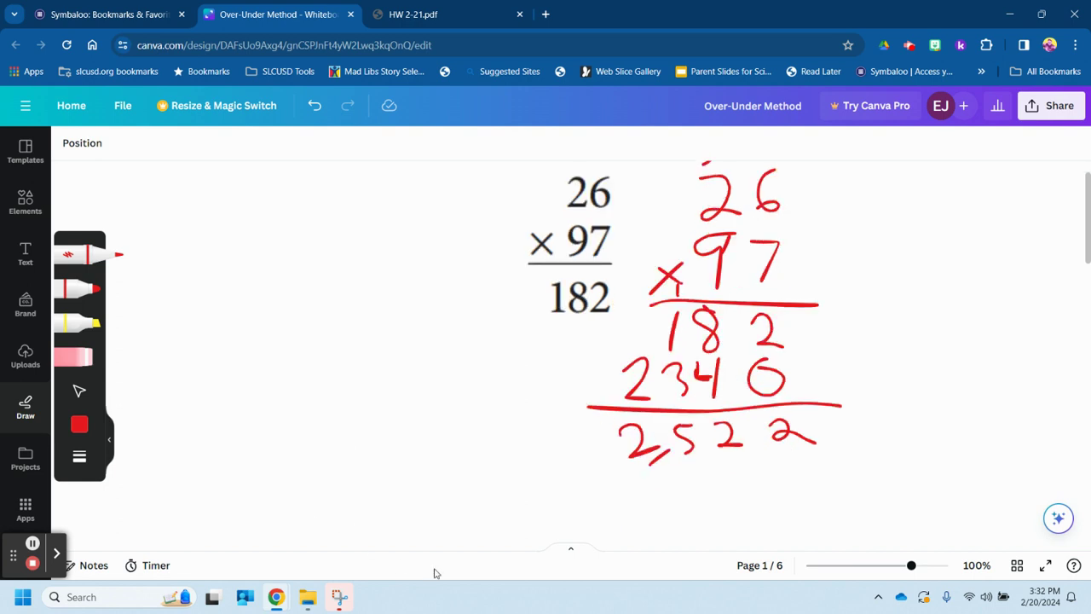
Step: Go to page 2 of the whiteboard
{"action": "left_click", "coordinate": [755, 566]}
{"action": "type", "text": "2"}
{"action": "key", "text": "Return"}
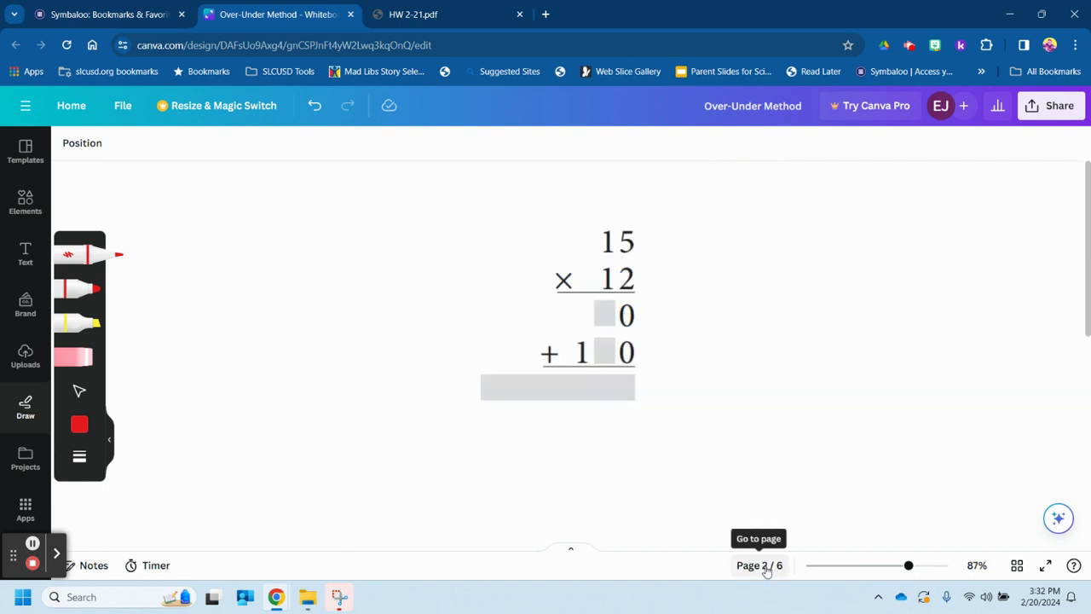
Step: Fill in the missing digits 3 and 5 in red, erasing stray marks around 15
{"action": "left_click_drag", "start_coordinate": [648, 245], "coordinate": [663, 258]}
{"action": "left_click_drag", "start_coordinate": [587, 202], "coordinate": [588, 218]}
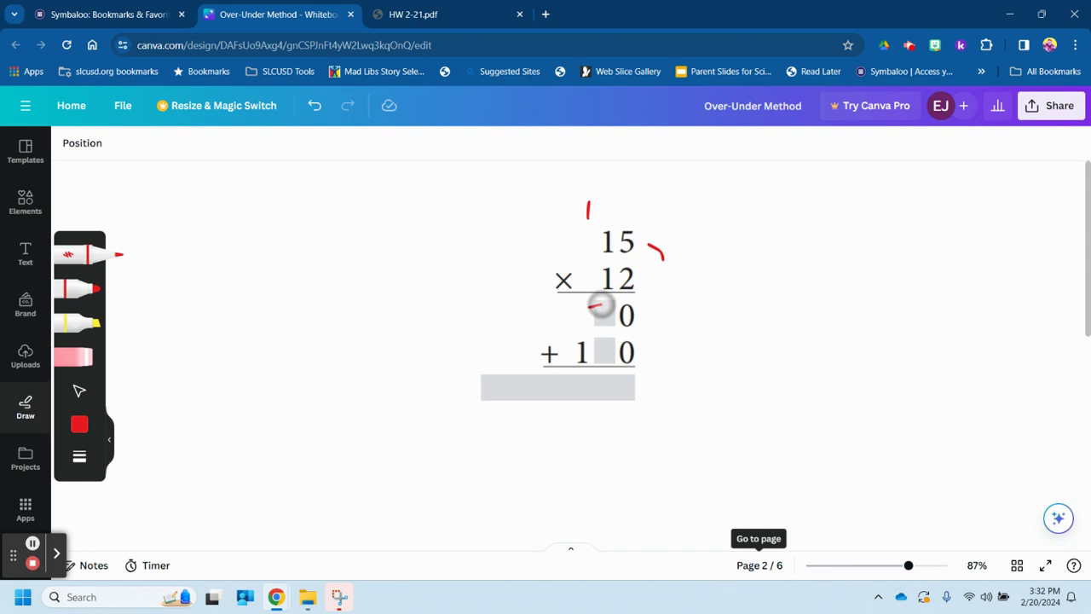
{"action": "left_click_drag", "start_coordinate": [595, 305], "coordinate": [595, 325]}
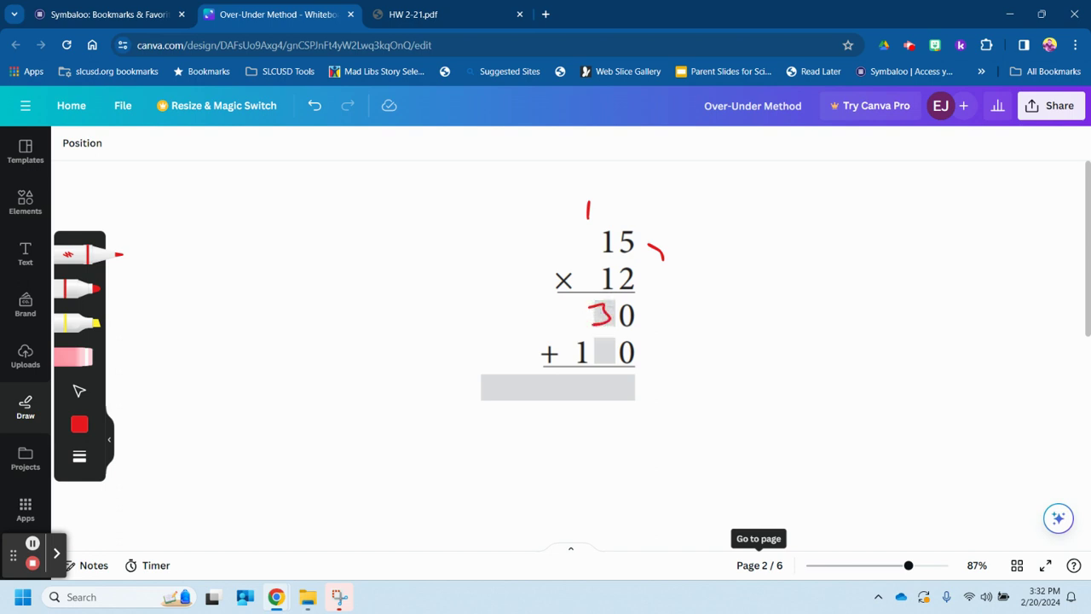
{"action": "left_click", "coordinate": [73, 356]}
{"action": "mouse_move", "coordinate": [687, 263]}
{"action": "left_mouse_down"}
{"action": "mouse_move", "coordinate": [633, 225]}
{"action": "mouse_move", "coordinate": [553, 221]}
{"action": "left_mouse_up"}
{"action": "left_click", "coordinate": [77, 254]}
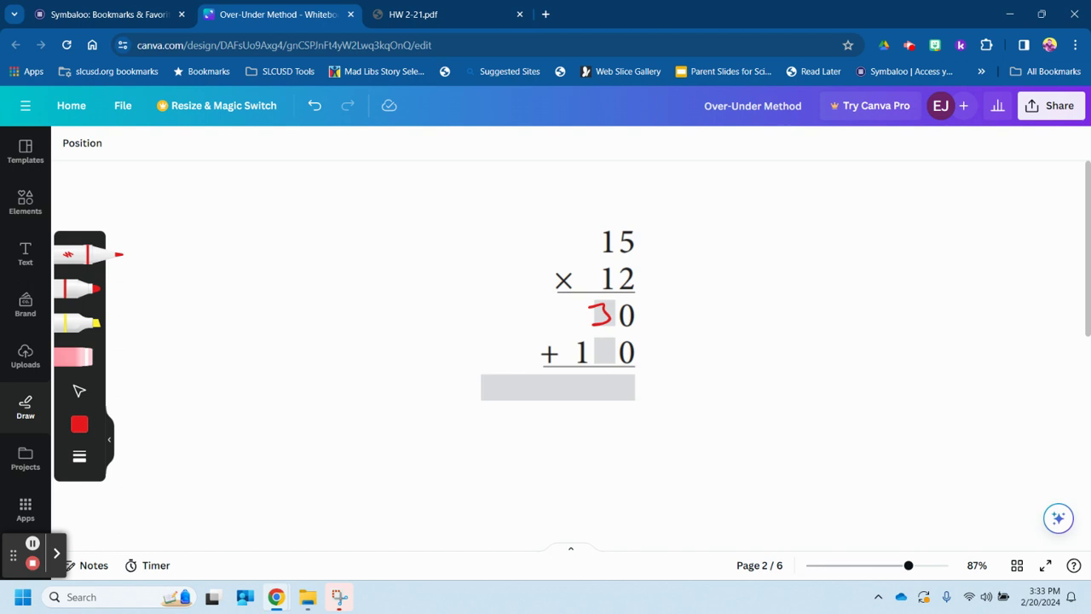
{"action": "mouse_move", "coordinate": [602, 342]}
{"action": "left_mouse_down"}
{"action": "mouse_move", "coordinate": [598, 361]}
{"action": "mouse_move", "coordinate": [615, 341]}
{"action": "mouse_move", "coordinate": [634, 394]}
{"action": "mouse_move", "coordinate": [630, 371]}
{"action": "mouse_move", "coordinate": [597, 378]}
{"action": "mouse_move", "coordinate": [604, 412]}
{"action": "mouse_move", "coordinate": [610, 375]}
{"action": "mouse_move", "coordinate": [577, 409]}
{"action": "mouse_move", "coordinate": [657, 397]}
{"action": "mouse_move", "coordinate": [545, 366]}
{"action": "mouse_move", "coordinate": [565, 423]}
{"action": "mouse_move", "coordinate": [580, 424]}
{"action": "left_mouse_up"}
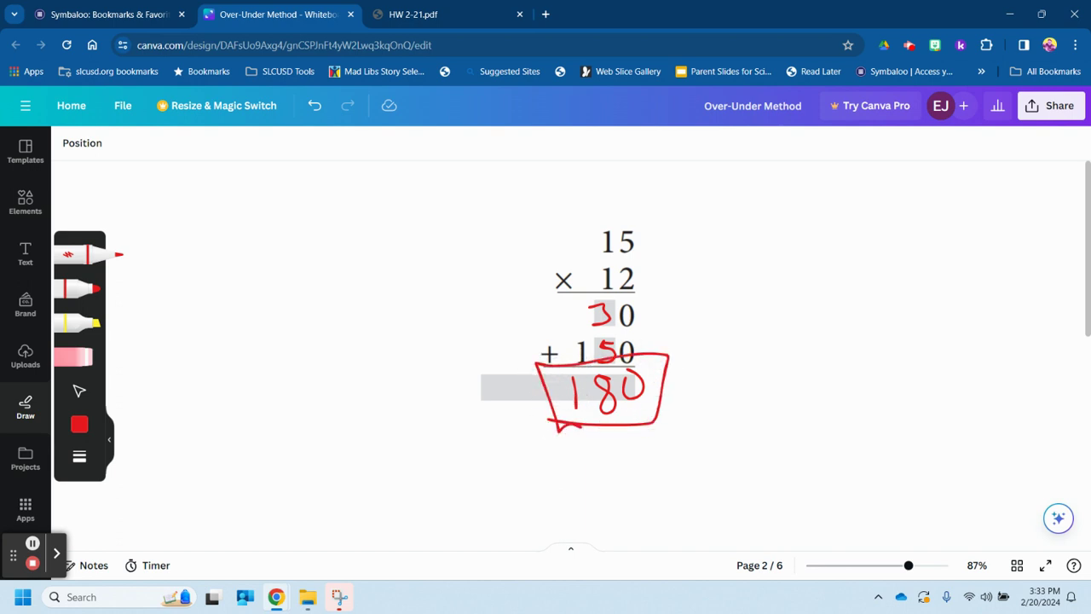
Step: Go to page 3 of the whiteboard
{"action": "left_click", "coordinate": [768, 565]}
{"action": "type", "text": "3"}
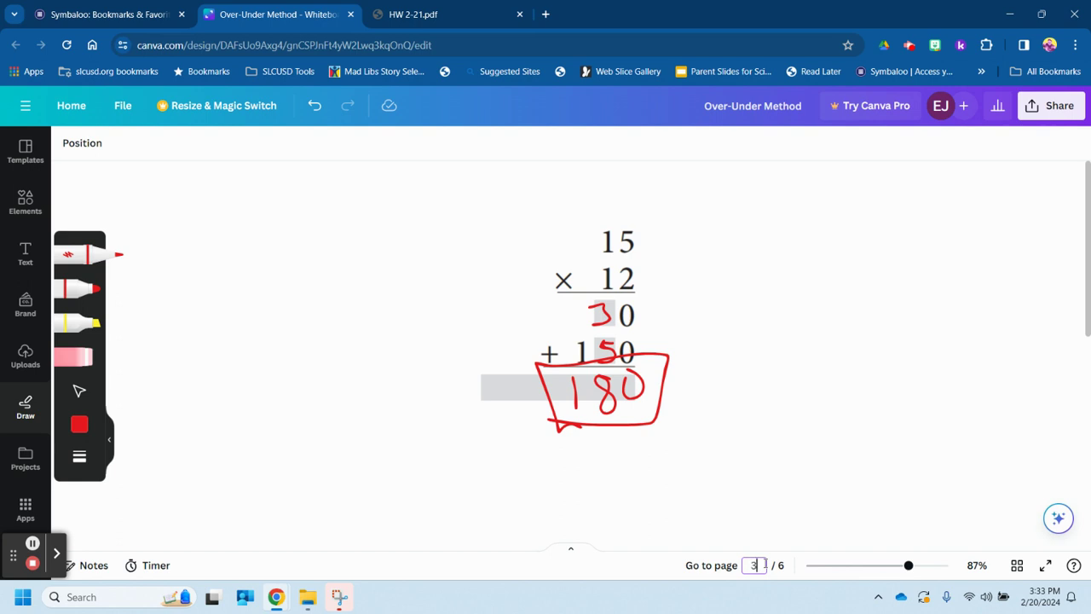
{"action": "key", "text": "Return"}
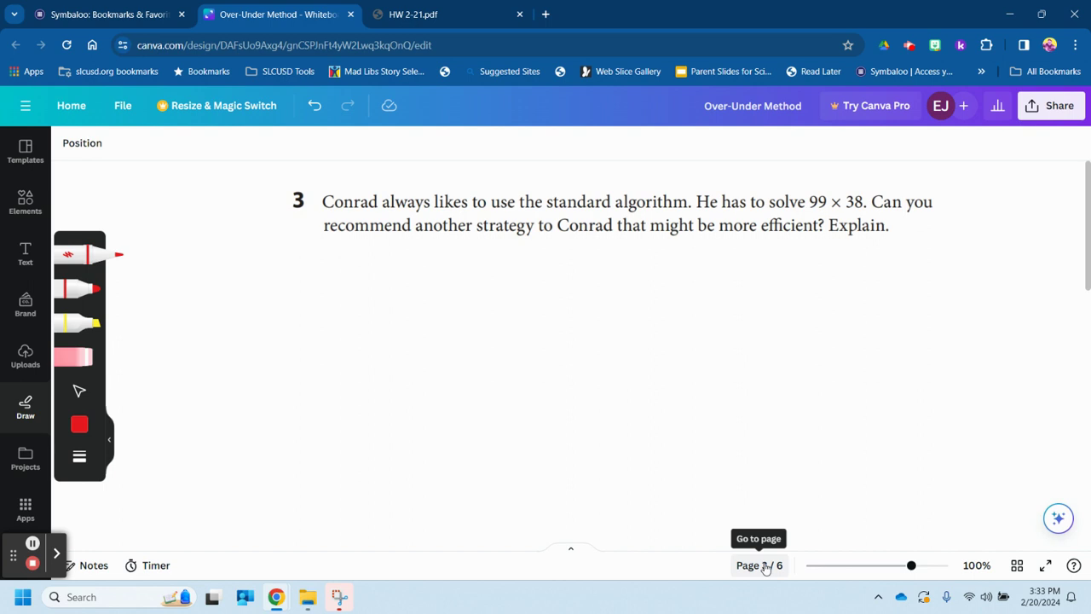
Step: Write 100 × 3 in red under question 3, erasing a stray 0 and bracket
{"action": "mouse_move", "coordinate": [344, 260]}
{"action": "left_mouse_down"}
{"action": "mouse_move", "coordinate": [334, 312]}
{"action": "mouse_move", "coordinate": [359, 299]}
{"action": "mouse_move", "coordinate": [367, 270]}
{"action": "mouse_move", "coordinate": [420, 288]}
{"action": "mouse_move", "coordinate": [406, 273]}
{"action": "mouse_move", "coordinate": [461, 303]}
{"action": "mouse_move", "coordinate": [452, 309]}
{"action": "left_mouse_up"}
{"action": "left_click_drag", "start_coordinate": [490, 270], "coordinate": [509, 319]}
{"action": "mouse_move", "coordinate": [546, 266]}
{"action": "left_mouse_down"}
{"action": "mouse_move", "coordinate": [526, 295]}
{"action": "mouse_move", "coordinate": [545, 268]}
{"action": "mouse_move", "coordinate": [548, 346]}
{"action": "left_mouse_up"}
{"action": "left_click", "coordinate": [73, 356]}
{"action": "mouse_move", "coordinate": [539, 290]}
{"action": "left_mouse_down"}
{"action": "mouse_move", "coordinate": [548, 276]}
{"action": "mouse_move", "coordinate": [580, 279]}
{"action": "mouse_move", "coordinate": [531, 279]}
{"action": "mouse_move", "coordinate": [540, 324]}
{"action": "mouse_move", "coordinate": [555, 278]}
{"action": "mouse_move", "coordinate": [583, 334]}
{"action": "mouse_move", "coordinate": [555, 362]}
{"action": "left_mouse_up"}
{"action": "left_click", "coordinate": [81, 254]}
Step: Enclose 100 × 38 in brackets and write − (38 after it
{"action": "left_click_drag", "start_coordinate": [327, 241], "coordinate": [325, 355]}
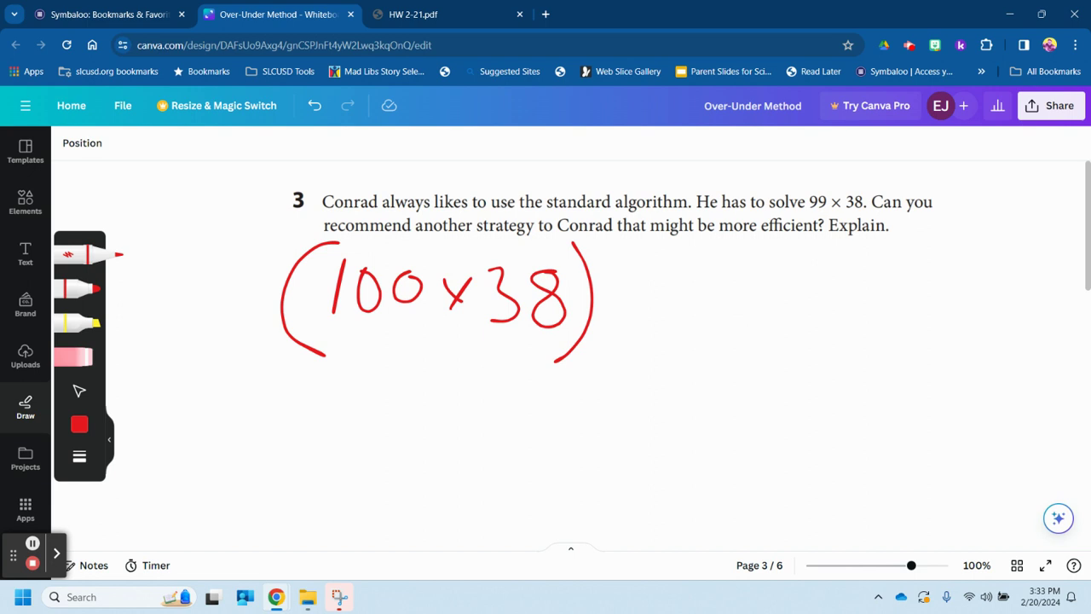
{"action": "left_click_drag", "start_coordinate": [626, 299], "coordinate": [680, 301]}
{"action": "mouse_move", "coordinate": [742, 250]}
{"action": "left_mouse_down"}
{"action": "mouse_move", "coordinate": [704, 319]}
{"action": "mouse_move", "coordinate": [732, 354]}
{"action": "left_mouse_up"}
{"action": "mouse_move", "coordinate": [756, 279]}
{"action": "left_mouse_down"}
{"action": "mouse_move", "coordinate": [767, 278]}
{"action": "mouse_move", "coordinate": [750, 336]}
{"action": "left_mouse_up"}
{"action": "mouse_move", "coordinate": [837, 278]}
{"action": "left_mouse_down"}
{"action": "mouse_move", "coordinate": [819, 297]}
{"action": "mouse_move", "coordinate": [835, 278]}
{"action": "left_mouse_up"}
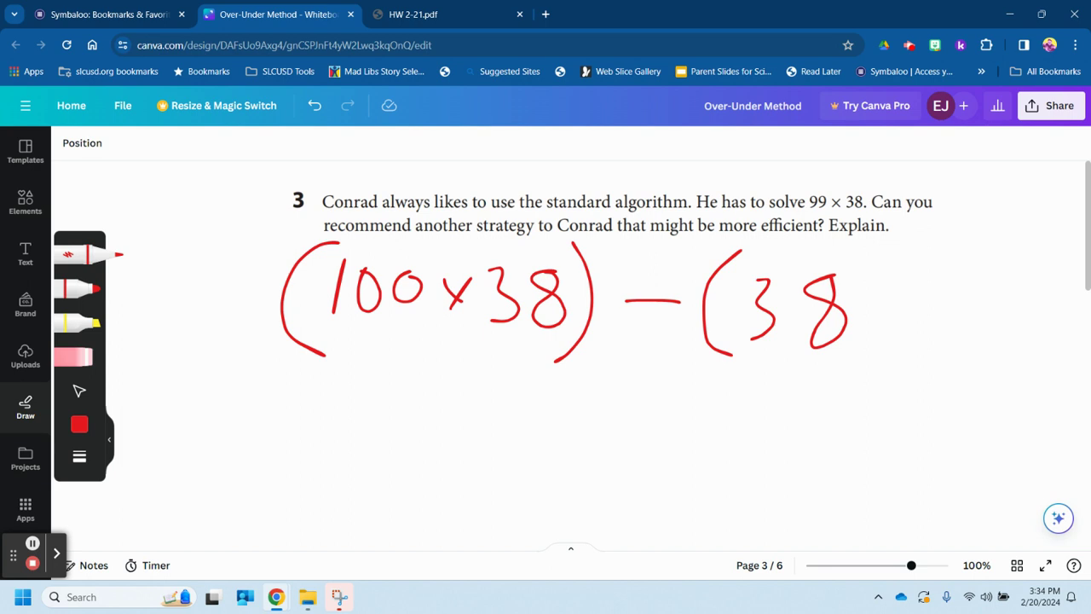
Step: Write 3,800 − 38 in red under (100 × 38)
{"action": "left_click_drag", "start_coordinate": [361, 378], "coordinate": [370, 421]}
{"action": "mouse_move", "coordinate": [431, 375]}
{"action": "left_mouse_down"}
{"action": "mouse_move", "coordinate": [415, 373]}
{"action": "mouse_move", "coordinate": [416, 421]}
{"action": "mouse_move", "coordinate": [423, 376]}
{"action": "mouse_move", "coordinate": [453, 415]}
{"action": "mouse_move", "coordinate": [469, 377]}
{"action": "mouse_move", "coordinate": [523, 421]}
{"action": "mouse_move", "coordinate": [522, 375]}
{"action": "left_mouse_up"}
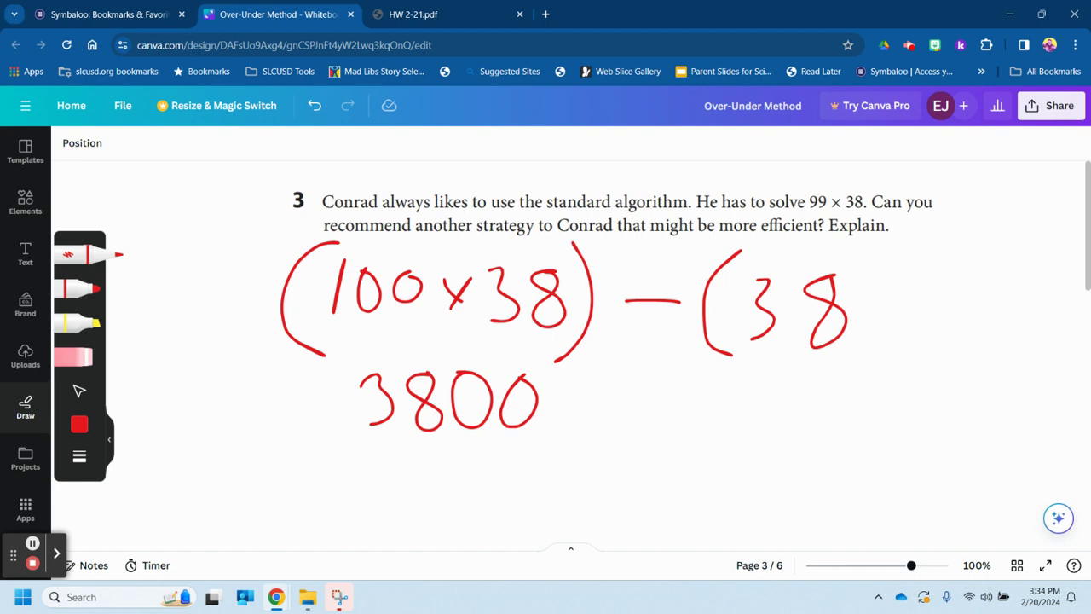
{"action": "left_click_drag", "start_coordinate": [402, 432], "coordinate": [392, 445]}
{"action": "mouse_move", "coordinate": [616, 397]}
{"action": "left_mouse_down"}
{"action": "mouse_move", "coordinate": [712, 404]}
{"action": "mouse_move", "coordinate": [697, 441]}
{"action": "left_mouse_up"}
{"action": "mouse_move", "coordinate": [754, 382]}
{"action": "left_mouse_down"}
{"action": "mouse_move", "coordinate": [774, 397]}
{"action": "mouse_move", "coordinate": [772, 377]}
{"action": "left_mouse_up"}
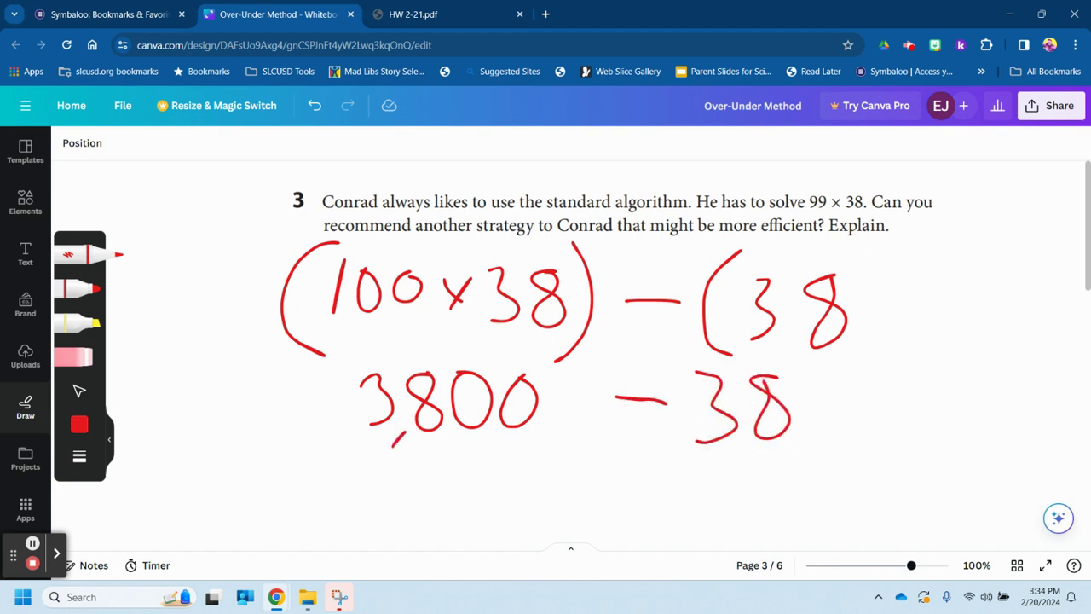
Step: Set up a stacked subtraction of 38 from 3,800 on the right, underlined
{"action": "mouse_move", "coordinate": [863, 368]}
{"action": "left_mouse_down"}
{"action": "mouse_move", "coordinate": [895, 398]}
{"action": "mouse_move", "coordinate": [861, 425]}
{"action": "left_mouse_up"}
{"action": "mouse_move", "coordinate": [940, 372]}
{"action": "left_mouse_down"}
{"action": "mouse_move", "coordinate": [916, 377]}
{"action": "mouse_move", "coordinate": [943, 370]}
{"action": "left_mouse_up"}
{"action": "left_click_drag", "start_coordinate": [904, 419], "coordinate": [897, 433]}
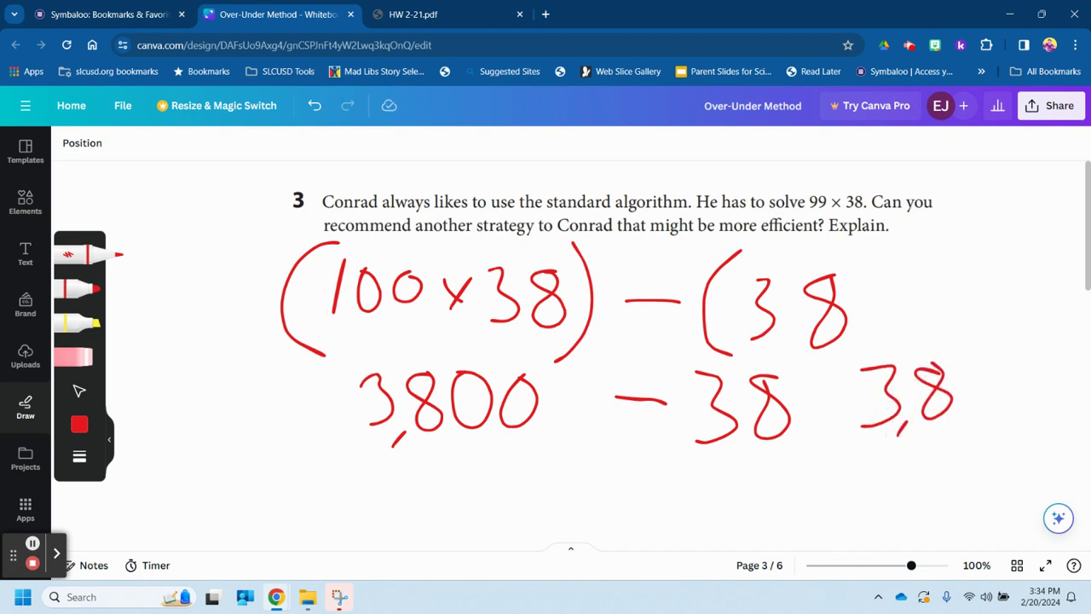
{"action": "mouse_move", "coordinate": [972, 368]}
{"action": "left_mouse_down"}
{"action": "mouse_move", "coordinate": [991, 396]}
{"action": "mouse_move", "coordinate": [979, 373]}
{"action": "left_mouse_up"}
{"action": "mouse_move", "coordinate": [1019, 380]}
{"action": "left_mouse_down"}
{"action": "mouse_move", "coordinate": [1012, 390]}
{"action": "mouse_move", "coordinate": [1026, 385]}
{"action": "left_mouse_up"}
{"action": "mouse_move", "coordinate": [957, 440]}
{"action": "left_mouse_down"}
{"action": "mouse_move", "coordinate": [975, 441]}
{"action": "mouse_move", "coordinate": [957, 480]}
{"action": "left_mouse_up"}
{"action": "mouse_move", "coordinate": [1025, 444]}
{"action": "left_mouse_down"}
{"action": "mouse_move", "coordinate": [1014, 468]}
{"action": "mouse_move", "coordinate": [1023, 445]}
{"action": "left_mouse_up"}
{"action": "left_click_drag", "start_coordinate": [879, 493], "coordinate": [1042, 494]}
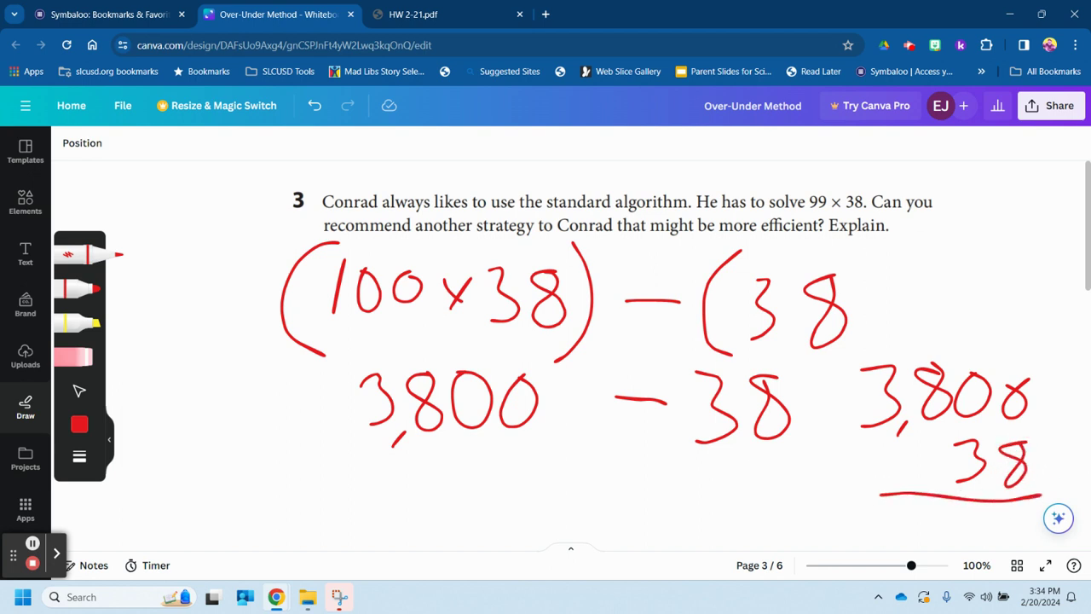
Step: Write the answer 3,762 under 3,800
{"action": "mouse_move", "coordinate": [472, 460]}
{"action": "left_mouse_down"}
{"action": "mouse_move", "coordinate": [484, 513]}
{"action": "mouse_move", "coordinate": [524, 515]}
{"action": "left_mouse_up"}
{"action": "left_click_drag", "start_coordinate": [539, 445], "coordinate": [562, 495]}
{"action": "mouse_move", "coordinate": [613, 458]}
{"action": "left_mouse_down"}
{"action": "mouse_move", "coordinate": [603, 494]}
{"action": "mouse_move", "coordinate": [607, 484]}
{"action": "mouse_move", "coordinate": [673, 502]}
{"action": "left_mouse_up"}
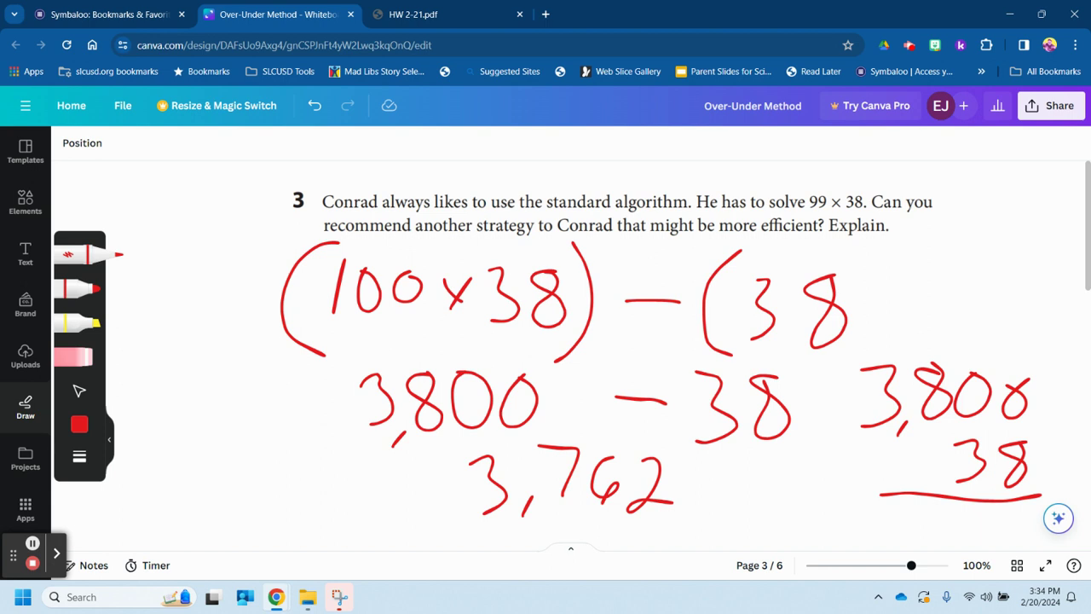
{"action": "mouse_move", "coordinate": [765, 566]}
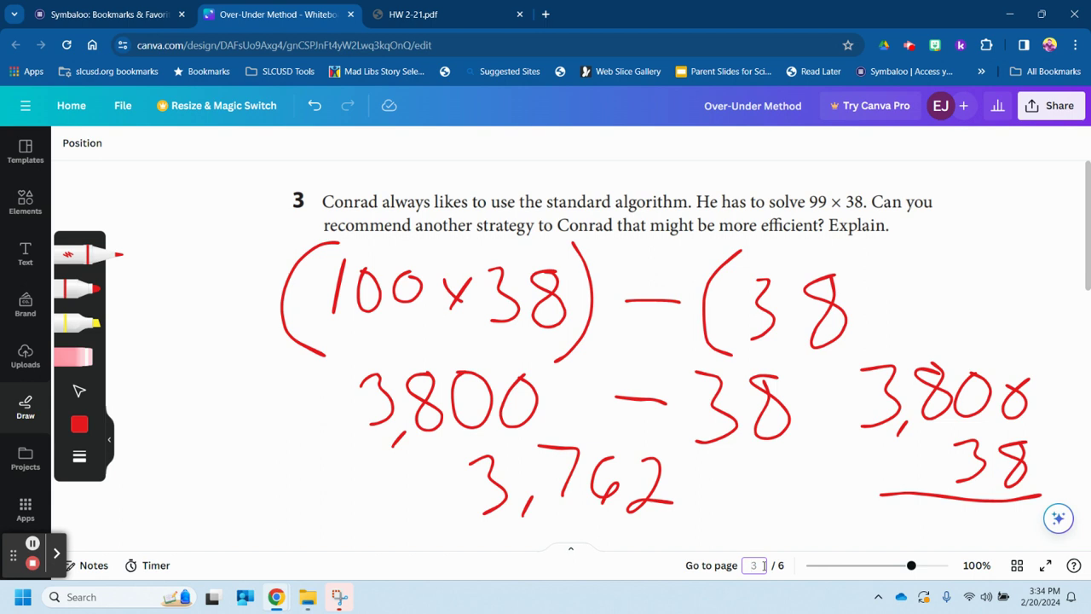
{"action": "type", "text": "3"}
Step: Go to page 4 of the whiteboard
{"action": "key", "text": "Return"}
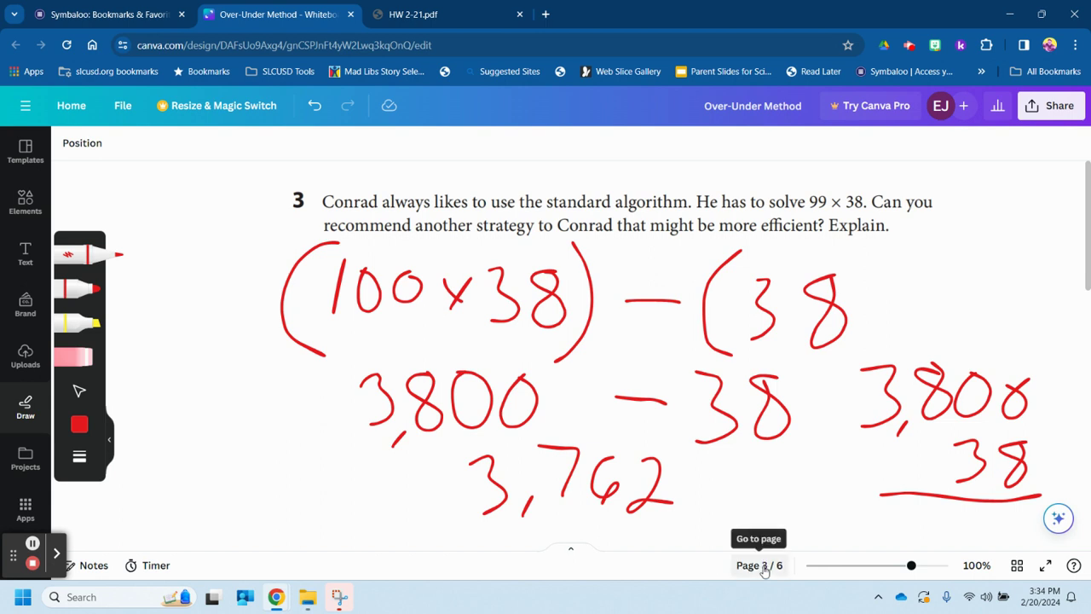
{"action": "left_click", "coordinate": [765, 570]}
{"action": "type", "text": "4"}
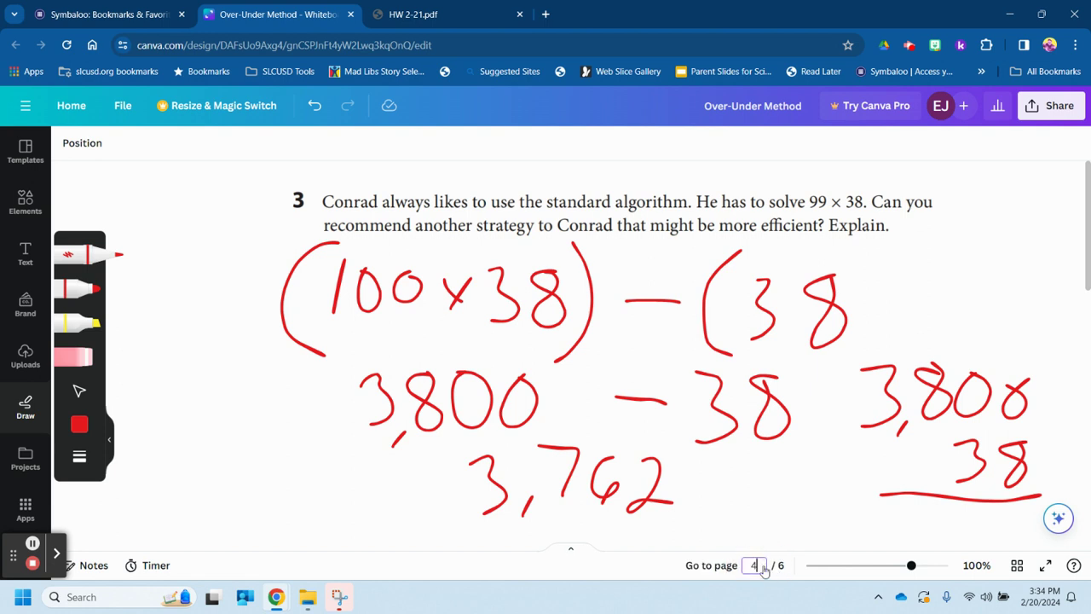
{"action": "key", "text": "Return"}
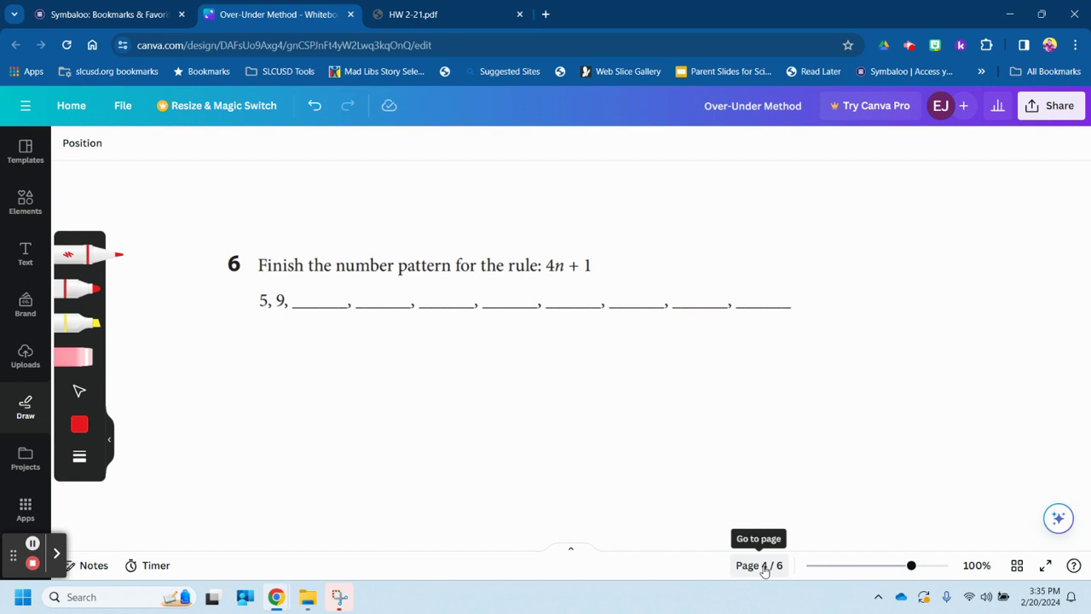
Step: Write 4 × __ = above problem 6, erasing the wrongly written result
{"action": "mouse_move", "coordinate": [585, 169]}
{"action": "left_mouse_down"}
{"action": "mouse_move", "coordinate": [575, 183]}
{"action": "mouse_move", "coordinate": [608, 189]}
{"action": "left_mouse_up"}
{"action": "mouse_move", "coordinate": [604, 169]}
{"action": "left_mouse_down"}
{"action": "mouse_move", "coordinate": [597, 219]}
{"action": "mouse_move", "coordinate": [652, 202]}
{"action": "mouse_move", "coordinate": [625, 216]}
{"action": "mouse_move", "coordinate": [740, 219]}
{"action": "left_mouse_up"}
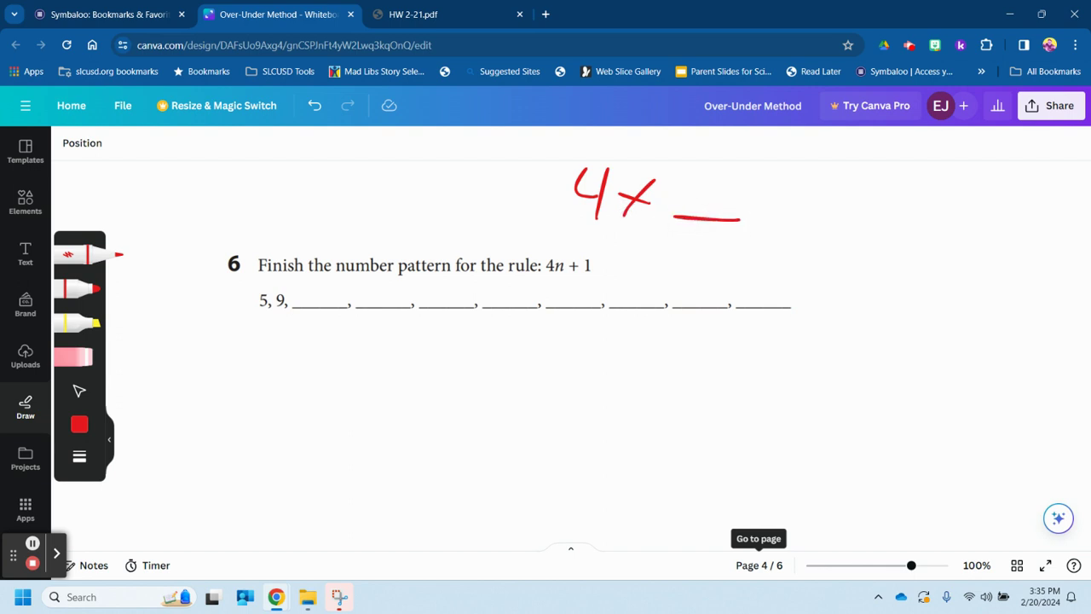
{"action": "left_click_drag", "start_coordinate": [775, 188], "coordinate": [790, 189]}
{"action": "left_click_drag", "start_coordinate": [773, 214], "coordinate": [797, 213]}
{"action": "mouse_move", "coordinate": [833, 172]}
{"action": "left_mouse_down"}
{"action": "mouse_move", "coordinate": [845, 171]}
{"action": "mouse_move", "coordinate": [847, 224]}
{"action": "mouse_move", "coordinate": [875, 232]}
{"action": "left_mouse_up"}
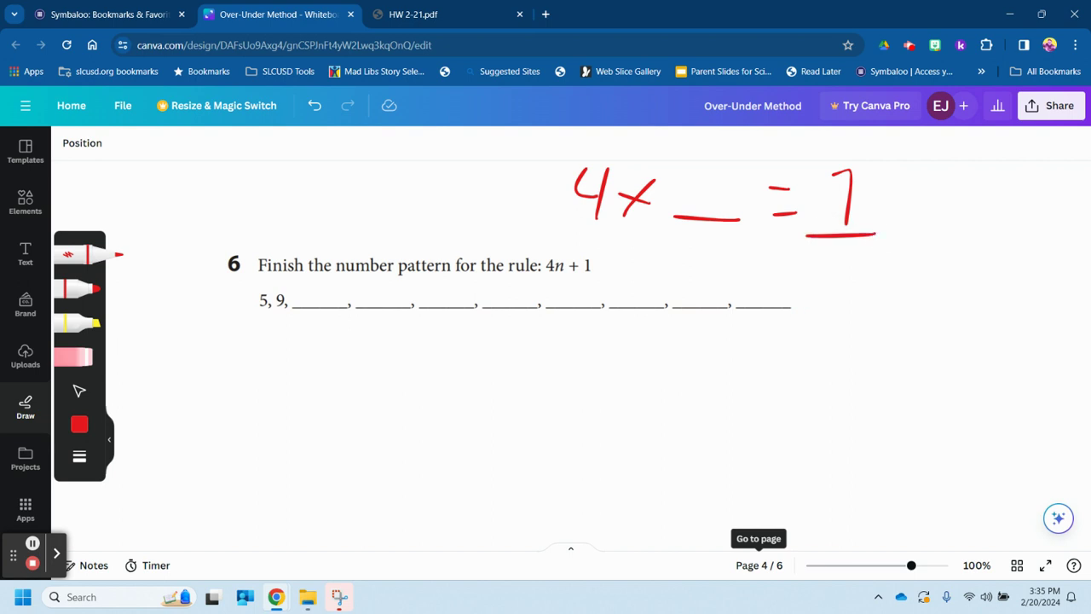
{"action": "left_click", "coordinate": [74, 357]}
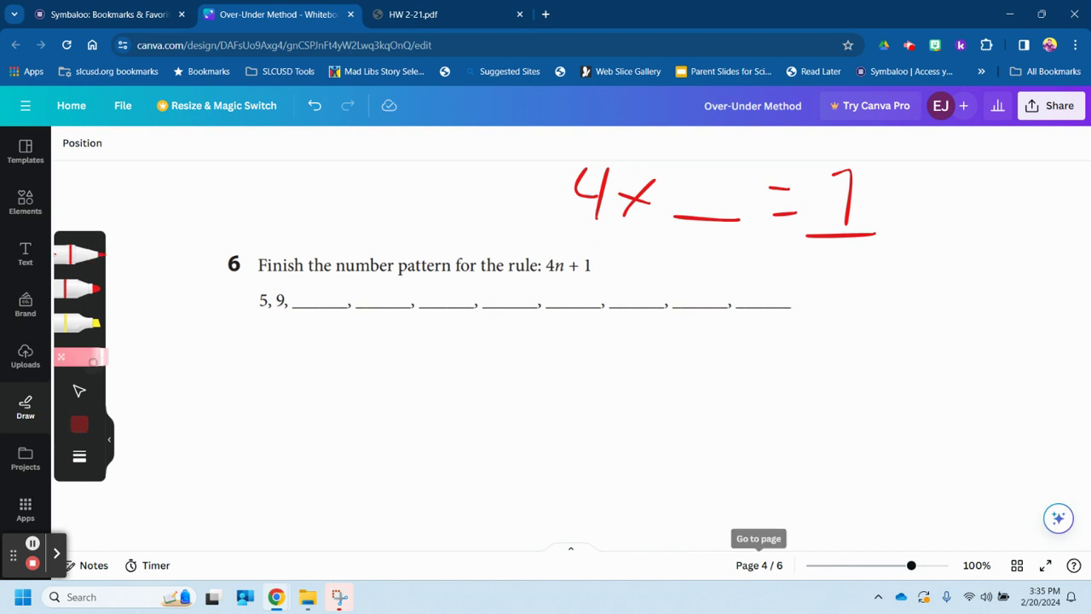
{"action": "left_click_drag", "start_coordinate": [879, 202], "coordinate": [862, 224]}
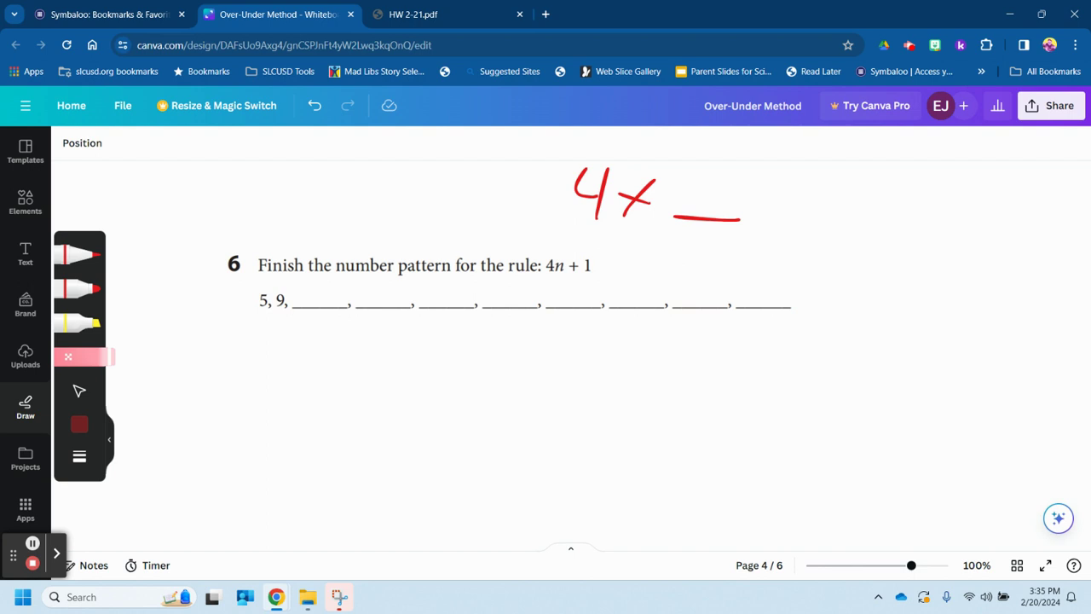
{"action": "left_click", "coordinate": [77, 254]}
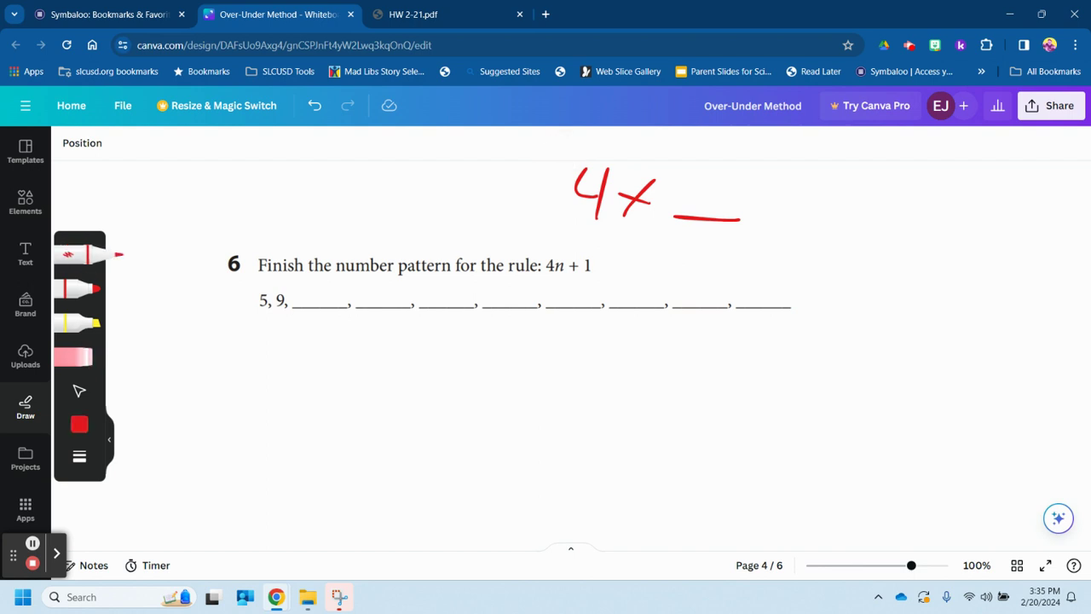
Step: Wrap 4 × __ in parentheses and add + 1 = after it
{"action": "left_click", "coordinate": [79, 390]}
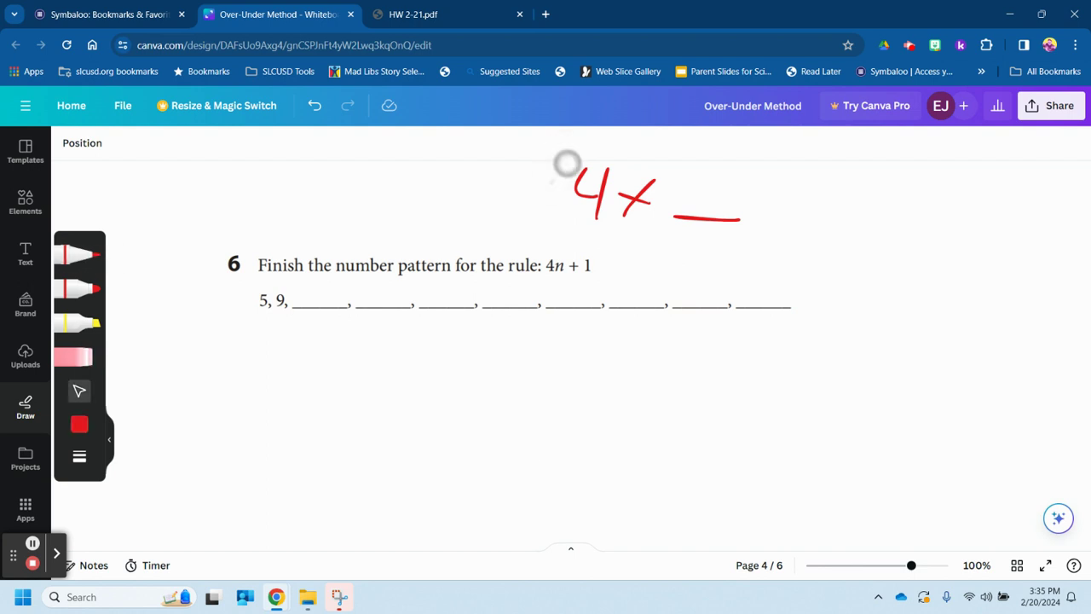
{"action": "scroll", "coordinate": [567, 166], "scroll_direction": "up", "scroll_amount": 1}
{"action": "scroll", "coordinate": [577, 209], "scroll_direction": "down", "scroll_amount": 1}
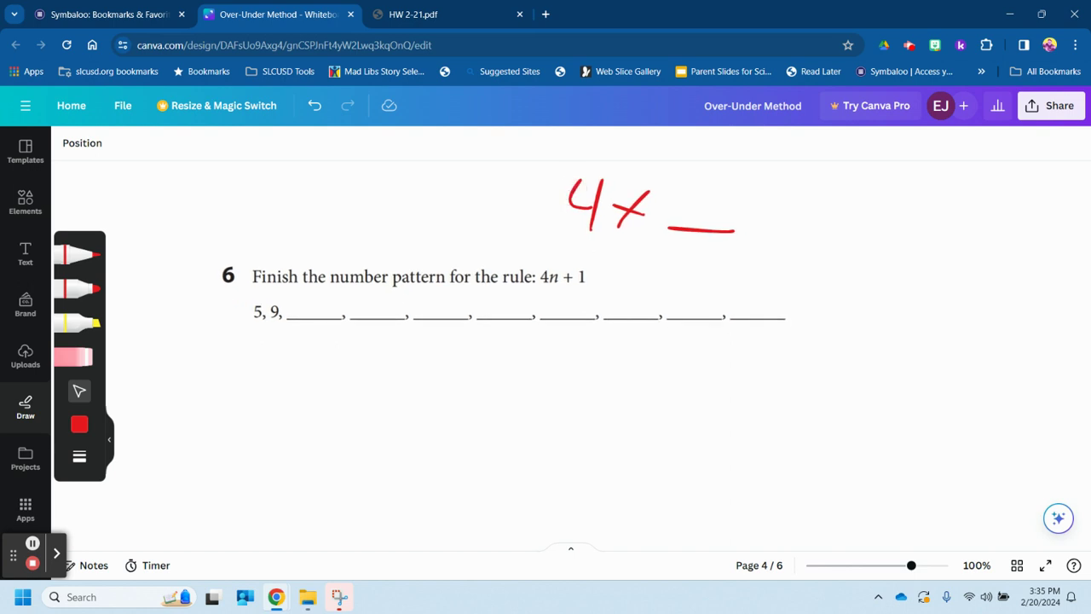
{"action": "left_click", "coordinate": [77, 254]}
{"action": "mouse_move", "coordinate": [567, 170]}
{"action": "left_mouse_down"}
{"action": "mouse_move", "coordinate": [539, 227]}
{"action": "mouse_move", "coordinate": [578, 260]}
{"action": "left_mouse_up"}
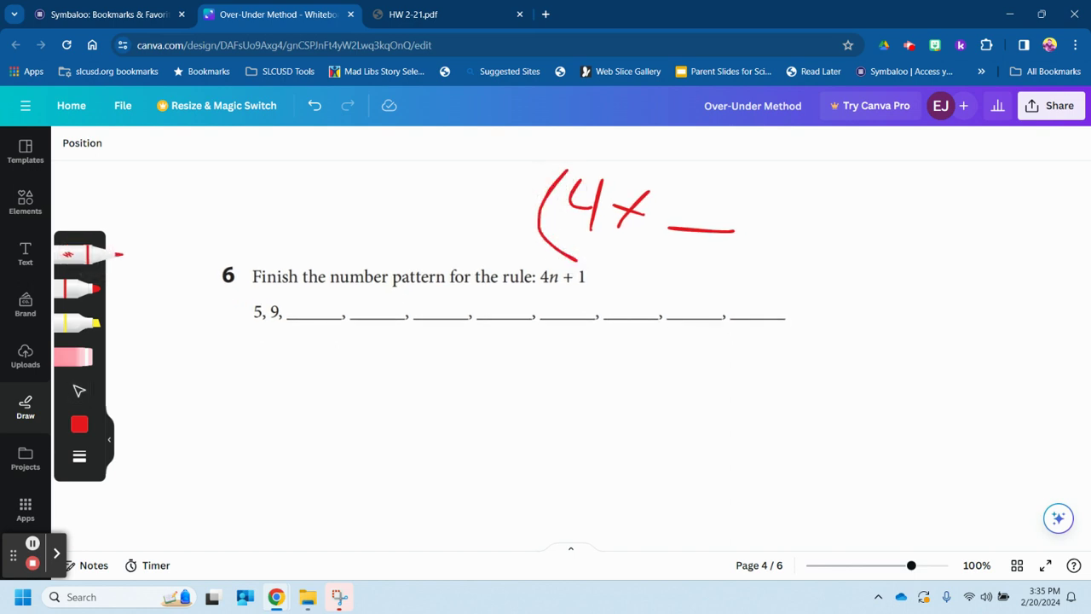
{"action": "mouse_move", "coordinate": [751, 184]}
{"action": "left_mouse_down"}
{"action": "mouse_move", "coordinate": [769, 226]}
{"action": "mouse_move", "coordinate": [750, 262]}
{"action": "left_mouse_up"}
{"action": "mouse_move", "coordinate": [806, 210]}
{"action": "left_mouse_down"}
{"action": "mouse_move", "coordinate": [796, 244]}
{"action": "mouse_move", "coordinate": [823, 227]}
{"action": "left_mouse_up"}
{"action": "mouse_move", "coordinate": [853, 211]}
{"action": "left_mouse_down"}
{"action": "mouse_move", "coordinate": [842, 260]}
{"action": "mouse_move", "coordinate": [889, 227]}
{"action": "mouse_move", "coordinate": [889, 249]}
{"action": "left_mouse_up"}
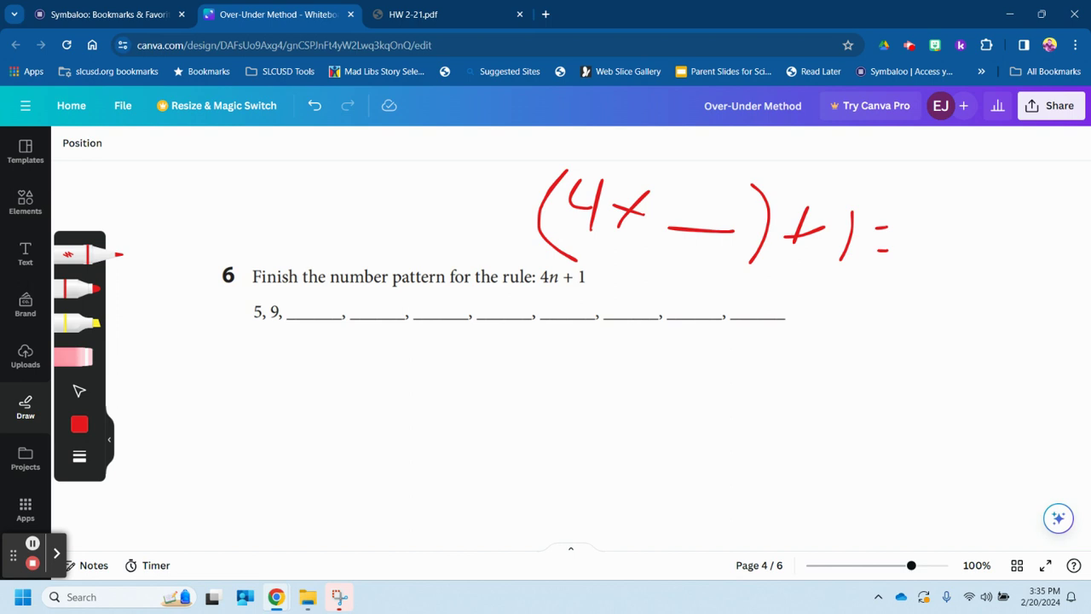
Step: Write (4 × 1) + 1 below the pattern and underline the 5
{"action": "mouse_move", "coordinate": [326, 342]}
{"action": "left_mouse_down"}
{"action": "mouse_move", "coordinate": [341, 370]}
{"action": "mouse_move", "coordinate": [362, 365]}
{"action": "left_mouse_up"}
{"action": "left_click_drag", "start_coordinate": [364, 335], "coordinate": [345, 409]}
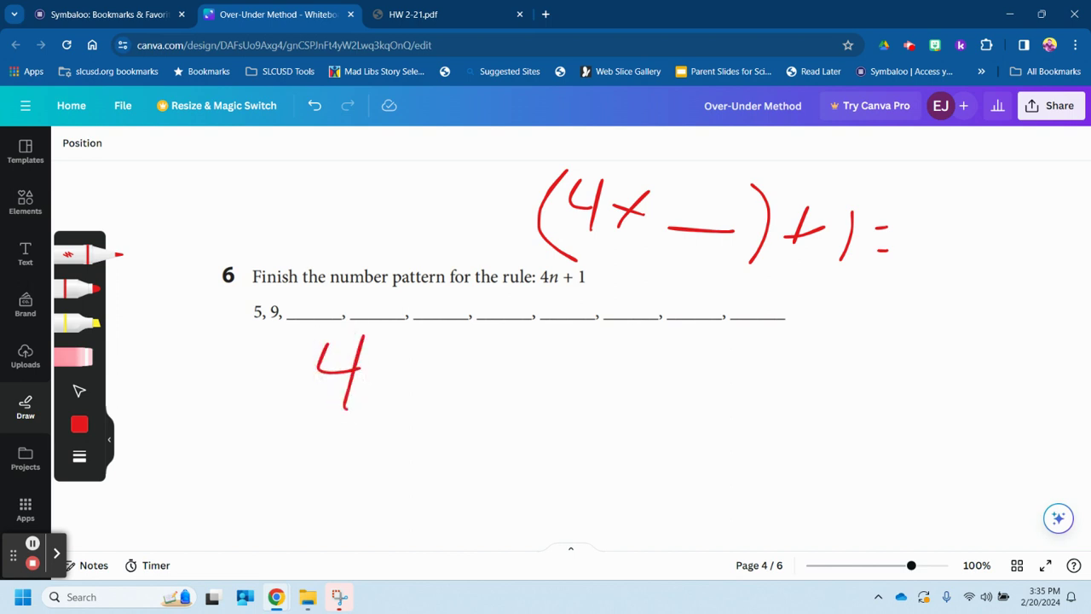
{"action": "left_click_drag", "start_coordinate": [388, 368], "coordinate": [397, 384]}
{"action": "left_click_drag", "start_coordinate": [409, 364], "coordinate": [389, 397]}
{"action": "left_click_drag", "start_coordinate": [461, 354], "coordinate": [446, 407]}
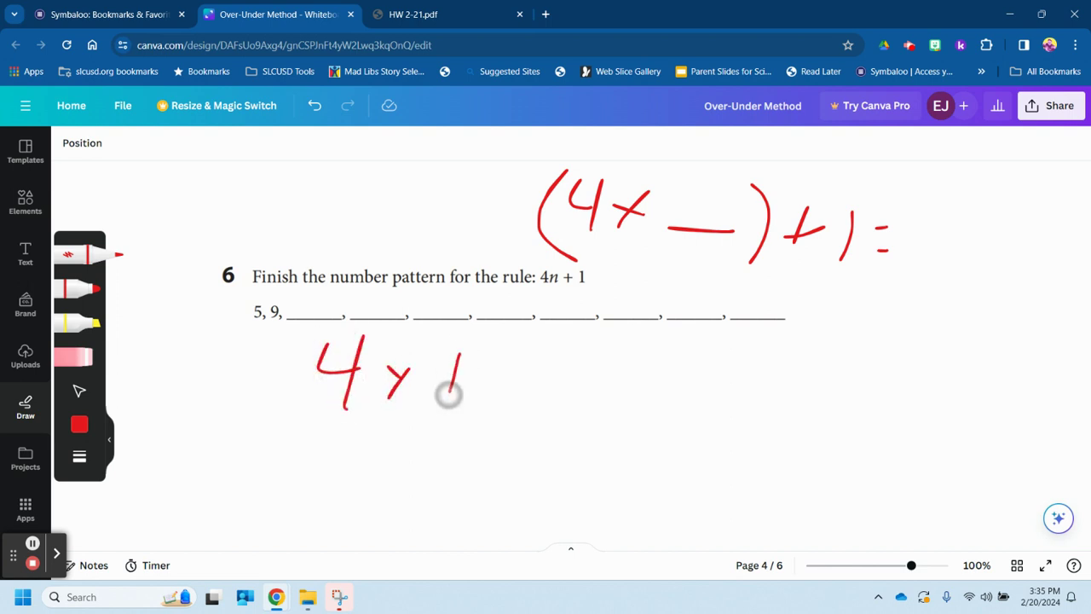
{"action": "left_click_drag", "start_coordinate": [492, 335], "coordinate": [467, 424]}
{"action": "left_click_drag", "start_coordinate": [397, 384], "coordinate": [415, 390]}
{"action": "mouse_move", "coordinate": [316, 342]}
{"action": "left_mouse_down"}
{"action": "mouse_move", "coordinate": [285, 385]}
{"action": "mouse_move", "coordinate": [327, 421]}
{"action": "left_mouse_up"}
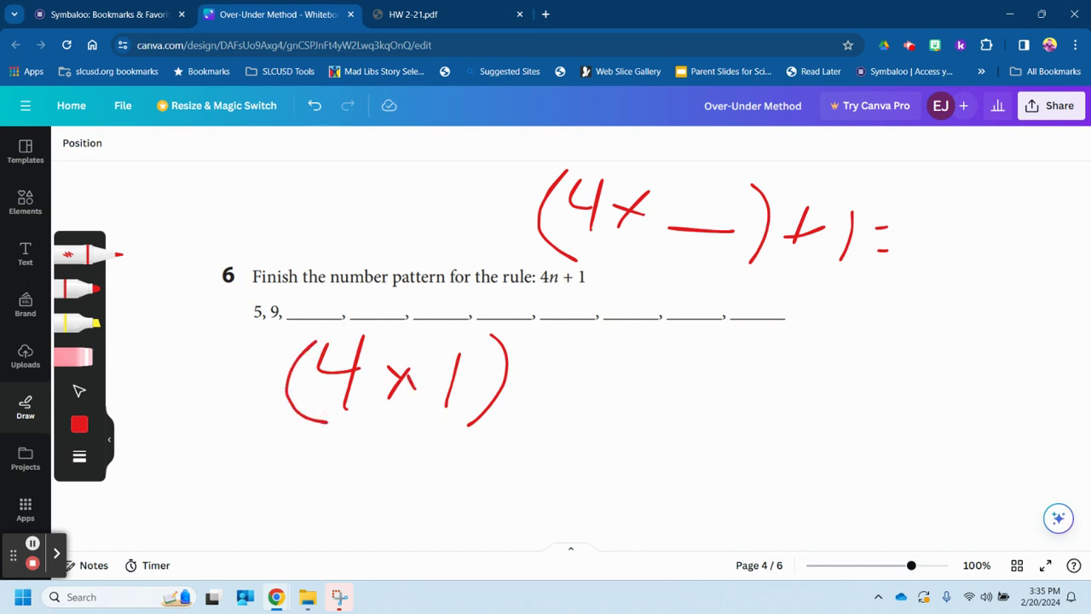
{"action": "mouse_move", "coordinate": [537, 372]}
{"action": "left_mouse_down"}
{"action": "mouse_move", "coordinate": [529, 399]}
{"action": "mouse_move", "coordinate": [564, 382]}
{"action": "mouse_move", "coordinate": [582, 407]}
{"action": "left_mouse_up"}
{"action": "left_click_drag", "start_coordinate": [245, 331], "coordinate": [268, 330]}
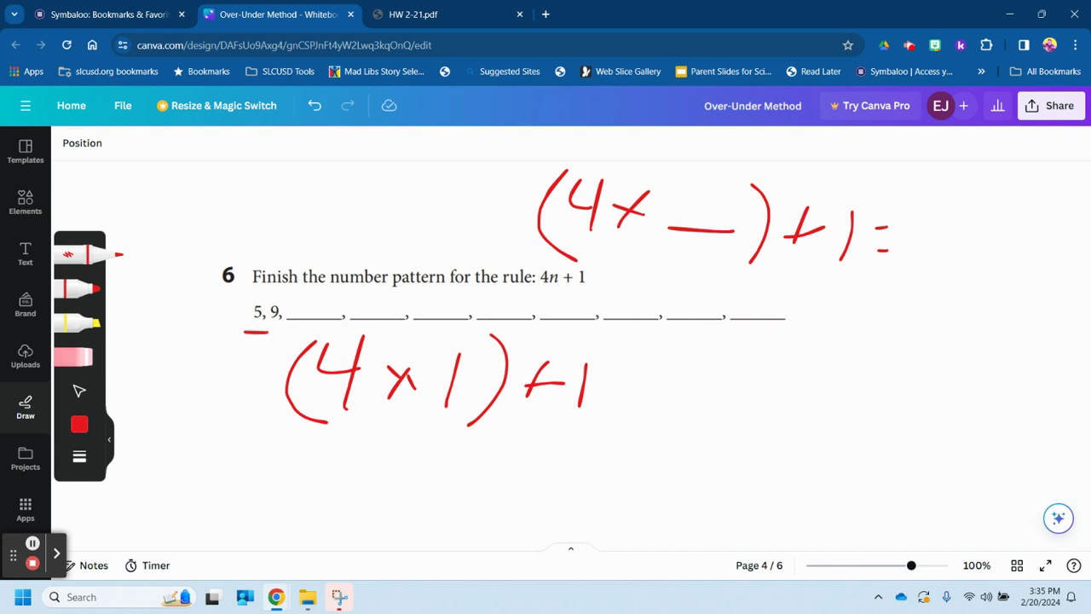
Step: Write 13 on the first pattern blank, changing the worked example to (4 × 3) + 1
{"action": "left_click", "coordinate": [75, 356]}
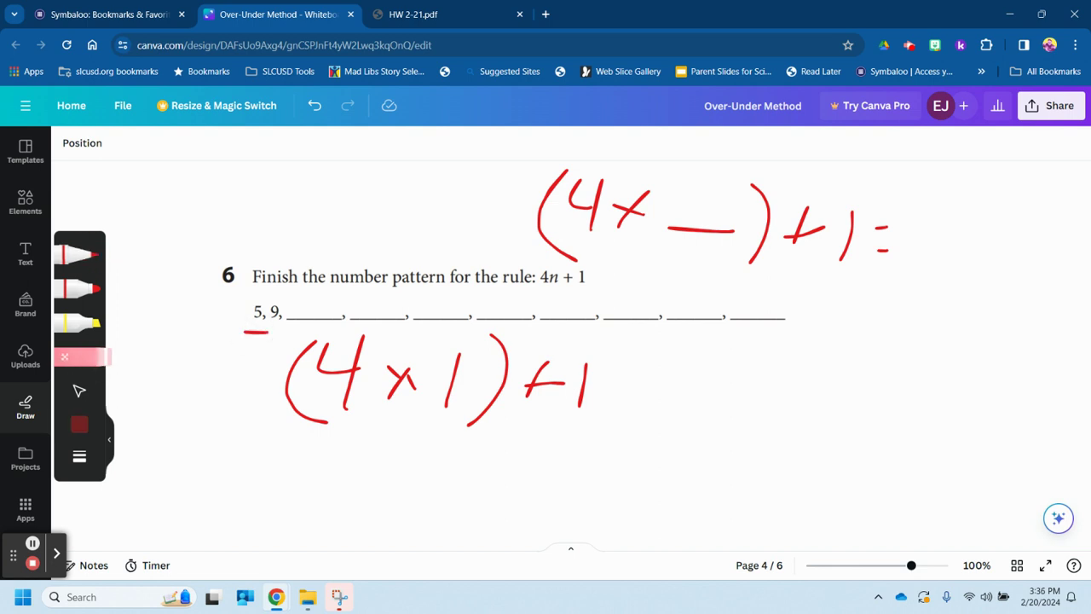
{"action": "mouse_move", "coordinate": [389, 375]}
{"action": "left_mouse_down"}
{"action": "mouse_move", "coordinate": [452, 385]}
{"action": "mouse_move", "coordinate": [453, 397]}
{"action": "left_mouse_up"}
{"action": "left_click", "coordinate": [81, 255]}
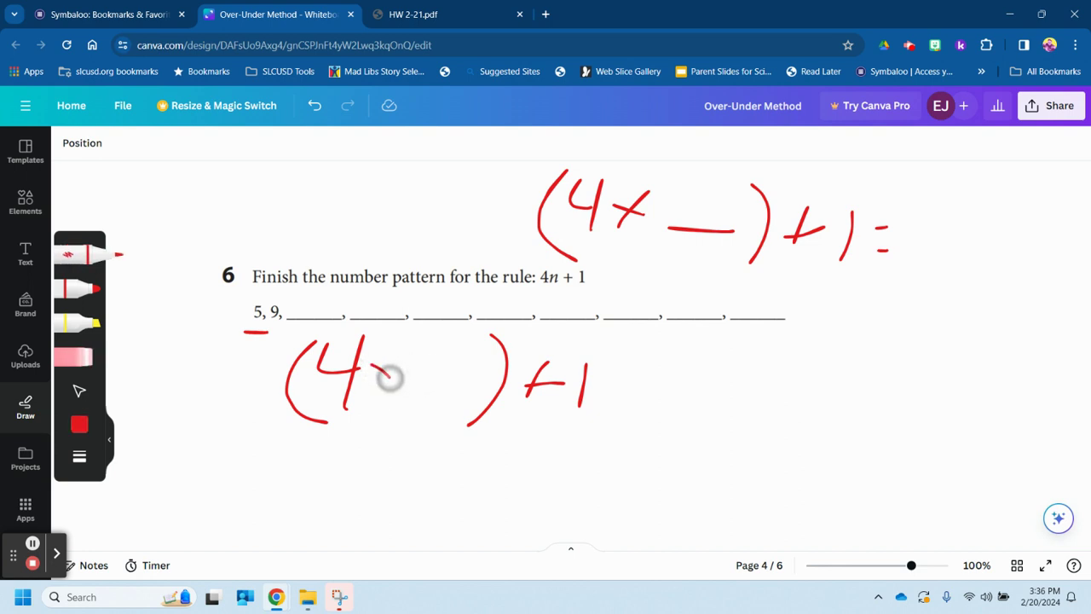
{"action": "mouse_move", "coordinate": [375, 365]}
{"action": "left_mouse_down"}
{"action": "mouse_move", "coordinate": [414, 397]}
{"action": "mouse_move", "coordinate": [459, 407]}
{"action": "left_mouse_up"}
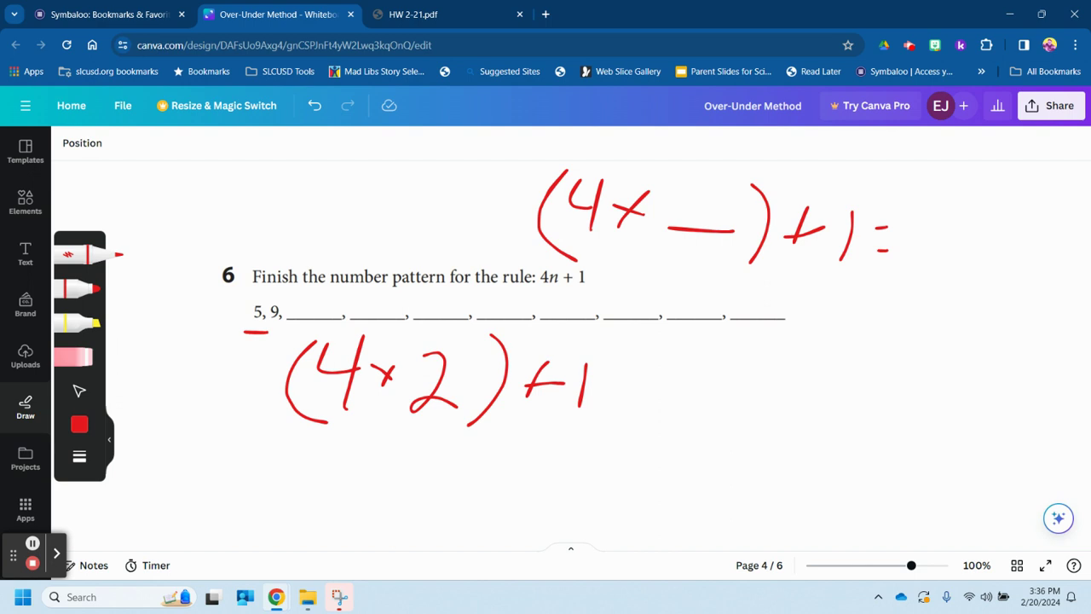
{"action": "left_click", "coordinate": [77, 356]}
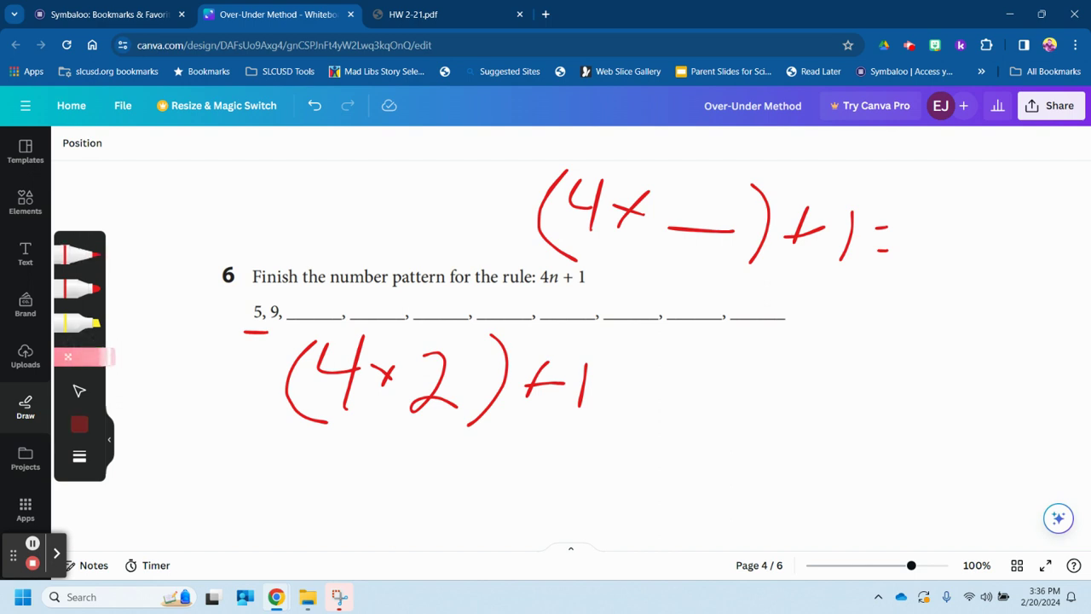
{"action": "left_click_drag", "start_coordinate": [412, 358], "coordinate": [440, 406]}
{"action": "left_click", "coordinate": [85, 254]}
{"action": "mouse_move", "coordinate": [410, 349]}
{"action": "left_mouse_down"}
{"action": "mouse_move", "coordinate": [446, 377]}
{"action": "mouse_move", "coordinate": [419, 409]}
{"action": "left_mouse_up"}
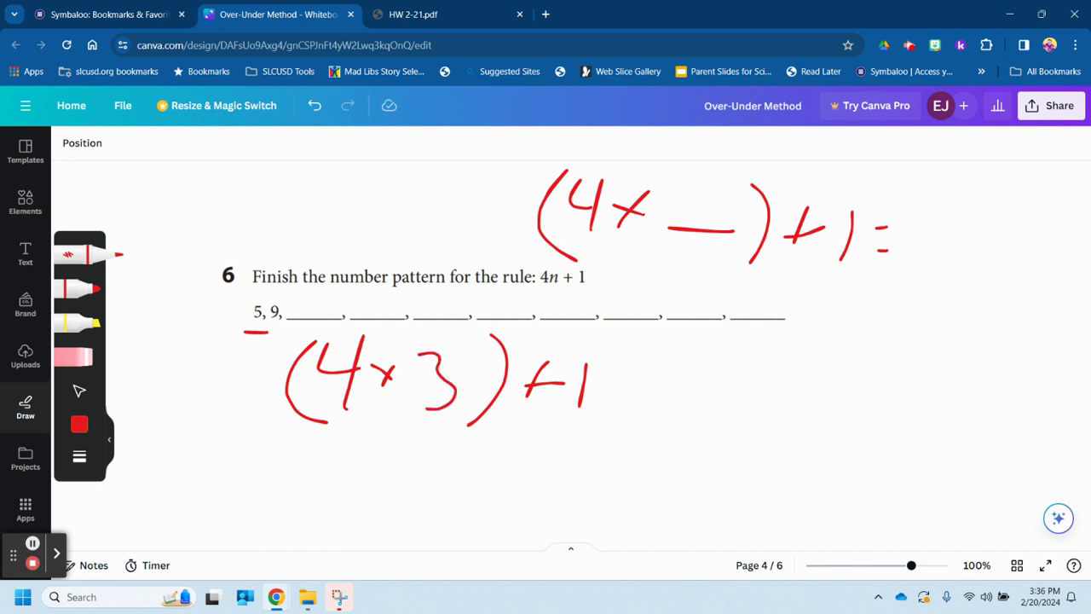
{"action": "mouse_move", "coordinate": [297, 297]}
{"action": "left_mouse_down"}
{"action": "mouse_move", "coordinate": [298, 318]}
{"action": "mouse_move", "coordinate": [312, 319]}
{"action": "left_mouse_up"}
Step: Write 17 and 21 on the next blanks, updating the multiplier to 4 then 5
{"action": "left_click", "coordinate": [77, 356]}
{"action": "left_click_drag", "start_coordinate": [433, 341], "coordinate": [436, 409]}
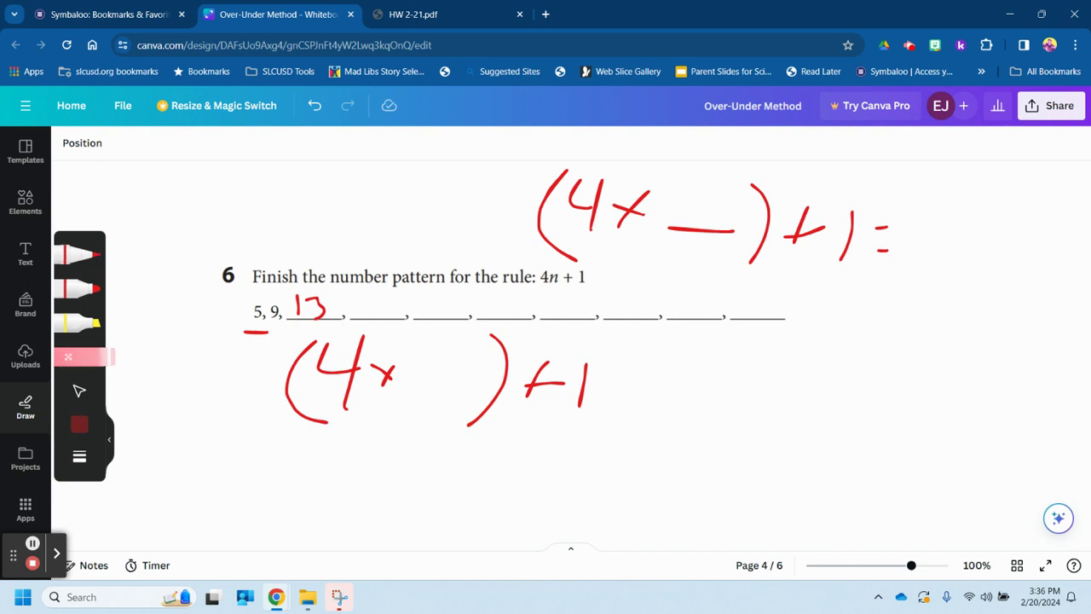
{"action": "left_click", "coordinate": [85, 254]}
{"action": "mouse_move", "coordinate": [419, 353]}
{"action": "left_mouse_down"}
{"action": "mouse_move", "coordinate": [438, 380]}
{"action": "mouse_move", "coordinate": [433, 413]}
{"action": "left_mouse_up"}
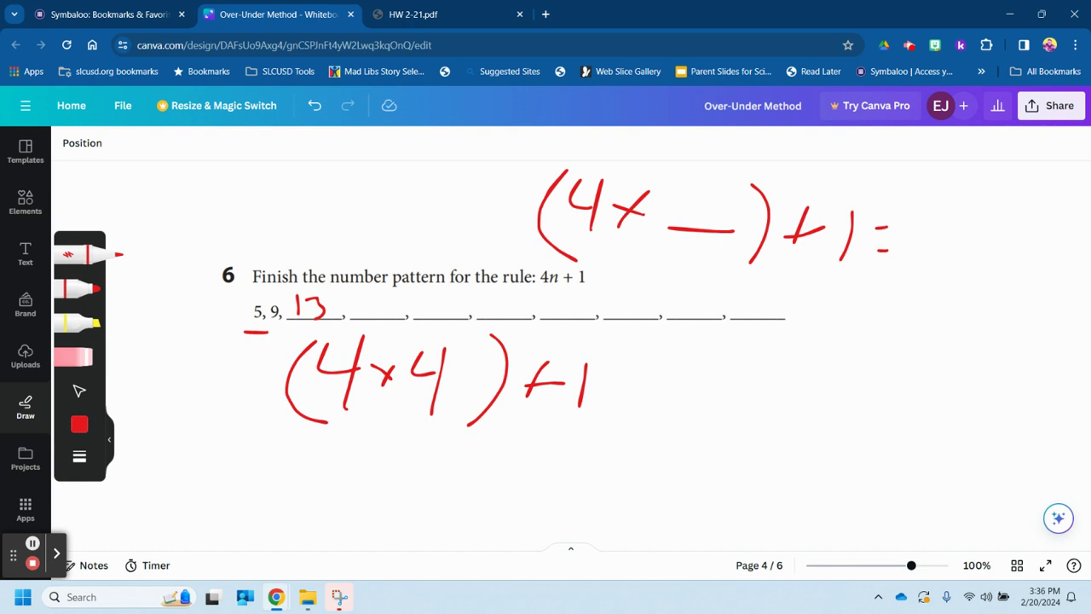
{"action": "mouse_move", "coordinate": [364, 291]}
{"action": "left_mouse_down"}
{"action": "mouse_move", "coordinate": [361, 315]}
{"action": "mouse_move", "coordinate": [389, 318]}
{"action": "mouse_move", "coordinate": [446, 370]}
{"action": "mouse_move", "coordinate": [410, 403]}
{"action": "left_mouse_up"}
{"action": "left_click", "coordinate": [77, 356]}
{"action": "left_click", "coordinate": [86, 254]}
{"action": "left_click_drag", "start_coordinate": [414, 353], "coordinate": [452, 349]}
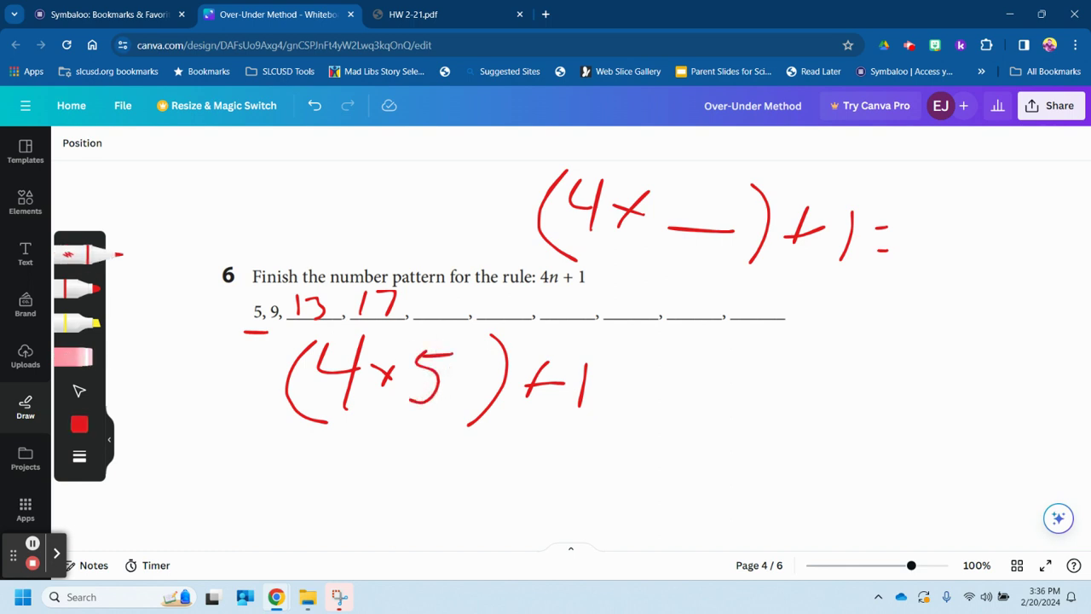
{"action": "left_click_drag", "start_coordinate": [420, 299], "coordinate": [451, 315]}
Step: Change the worked example's multiplier to 6 and erase the mistaken 25 on the fourth blank
{"action": "mouse_move", "coordinate": [431, 357]}
{"action": "left_mouse_down"}
{"action": "mouse_move", "coordinate": [419, 390]}
{"action": "mouse_move", "coordinate": [439, 375]}
{"action": "left_mouse_up"}
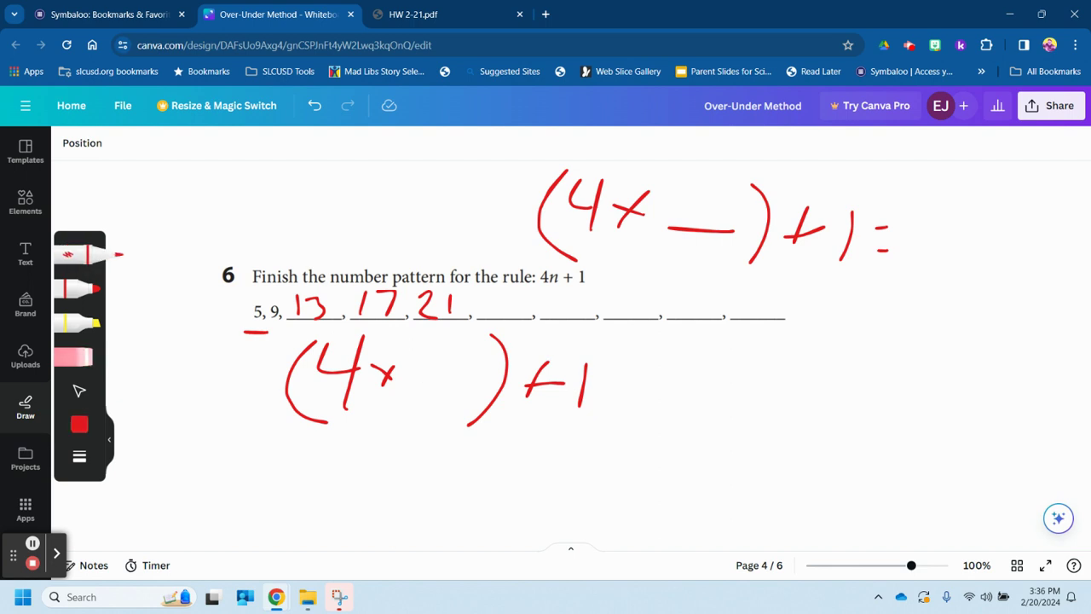
{"action": "mouse_move", "coordinate": [432, 348]}
{"action": "left_mouse_down"}
{"action": "mouse_move", "coordinate": [414, 370]}
{"action": "mouse_move", "coordinate": [419, 394]}
{"action": "left_mouse_up"}
{"action": "mouse_move", "coordinate": [487, 301]}
{"action": "left_mouse_down"}
{"action": "mouse_move", "coordinate": [515, 319]}
{"action": "mouse_move", "coordinate": [535, 297]}
{"action": "left_mouse_up"}
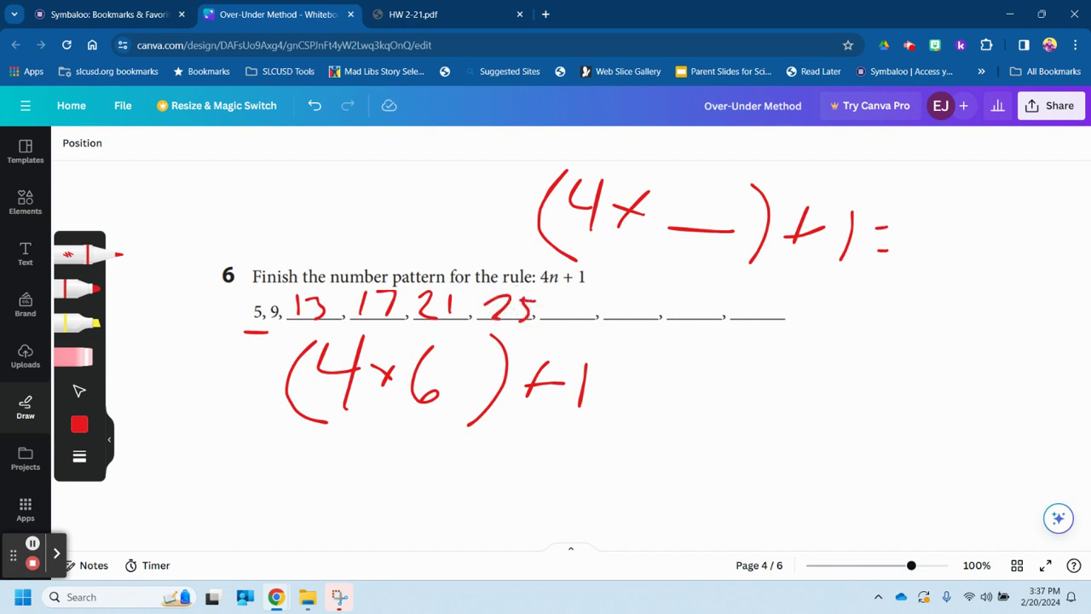
{"action": "left_click", "coordinate": [73, 357]}
{"action": "left_click_drag", "start_coordinate": [486, 305], "coordinate": [534, 307]}
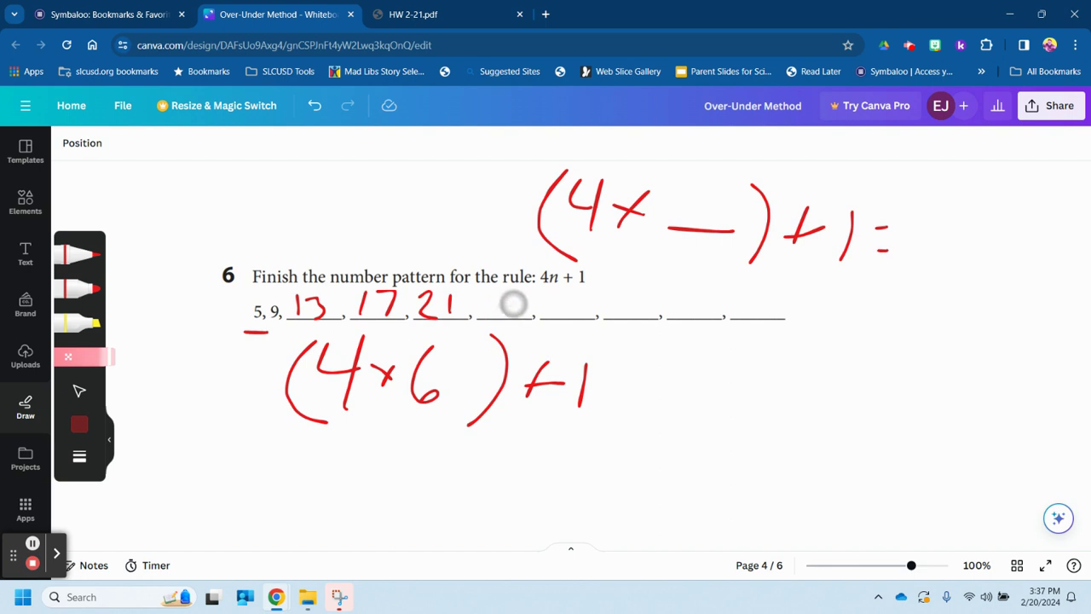
Step: Write 24 on the fourth blank and redraw the closing parenthesis after 6
{"action": "left_click_drag", "start_coordinate": [482, 358], "coordinate": [499, 400]}
{"action": "left_click", "coordinate": [85, 254]}
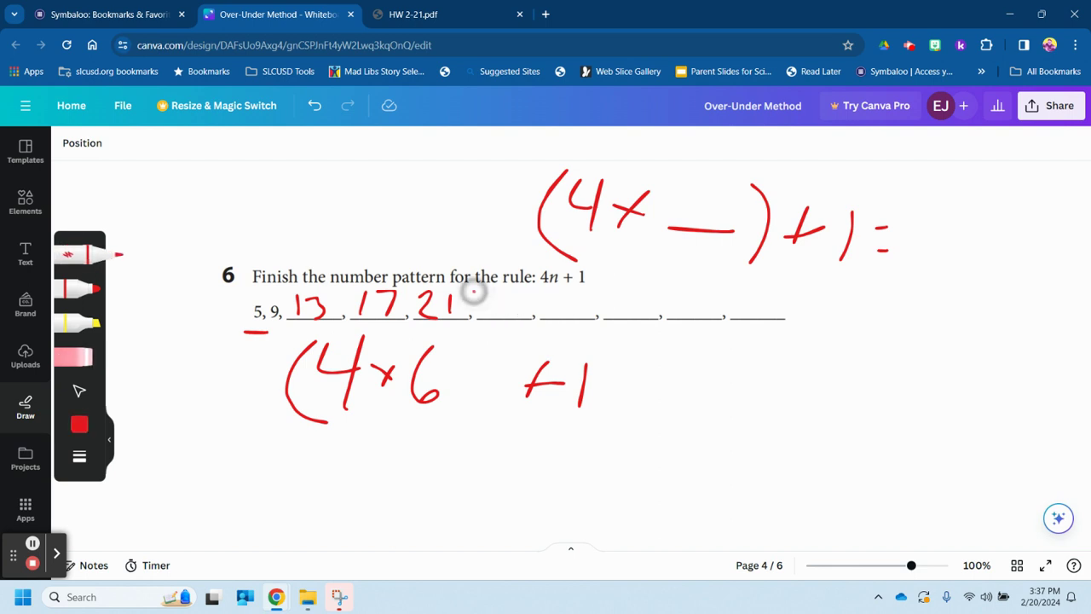
{"action": "mouse_move", "coordinate": [476, 295]}
{"action": "left_mouse_down"}
{"action": "mouse_move", "coordinate": [481, 315]}
{"action": "mouse_move", "coordinate": [527, 309]}
{"action": "mouse_move", "coordinate": [521, 316]}
{"action": "mouse_move", "coordinate": [602, 273]}
{"action": "mouse_move", "coordinate": [545, 271]}
{"action": "mouse_move", "coordinate": [567, 300]}
{"action": "left_mouse_up"}
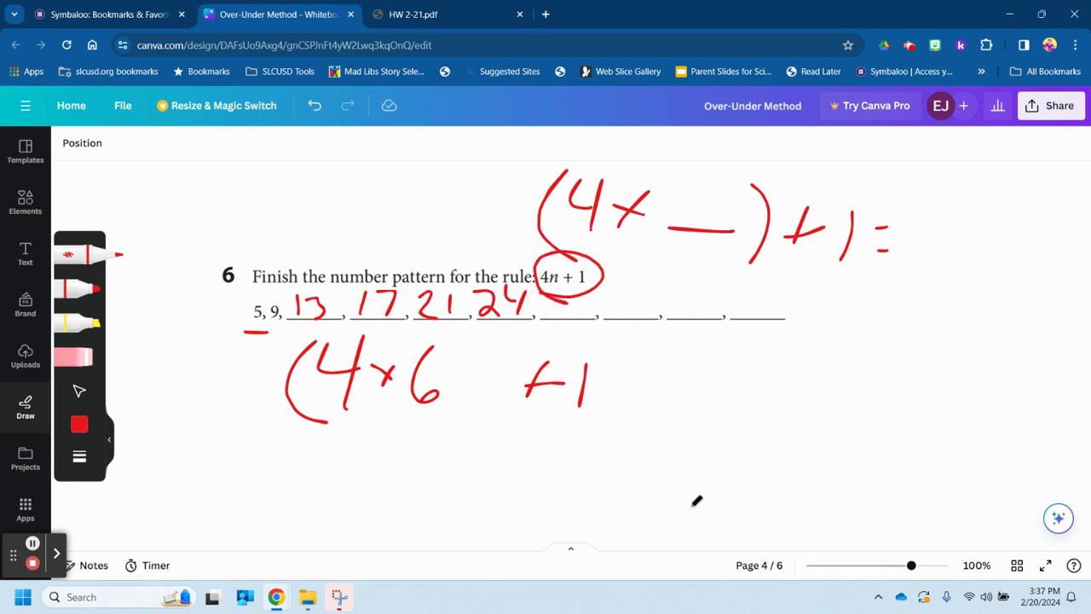
{"action": "left_click_drag", "start_coordinate": [449, 336], "coordinate": [461, 407]}
{"action": "left_click", "coordinate": [765, 569]}
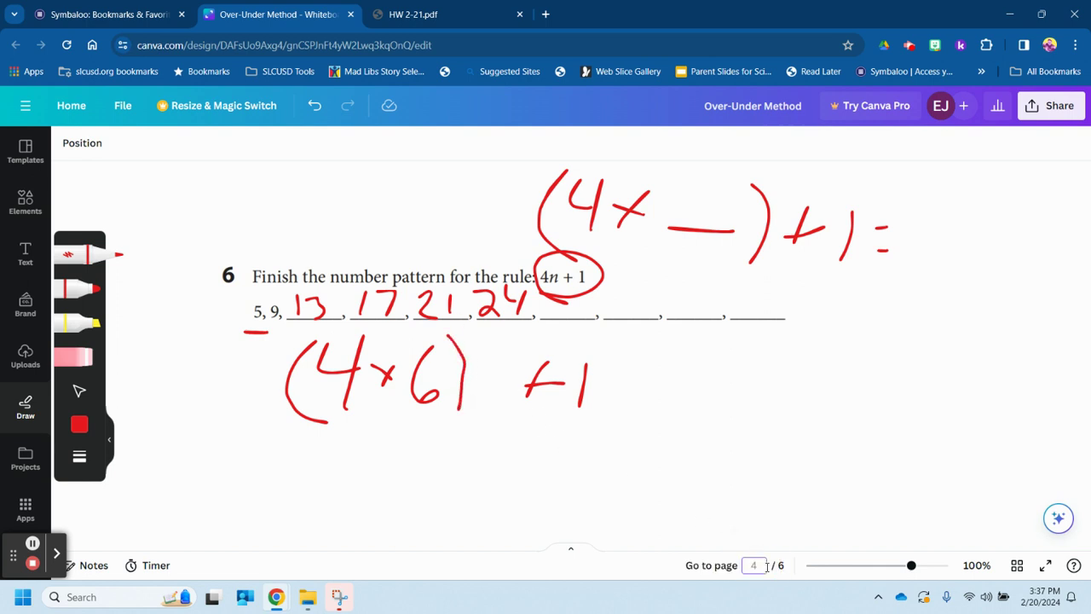
Step: Go to page 5 and write 8.7 in red ink, erasing the stray marks beside it
{"action": "type", "text": "5"}
{"action": "key", "text": "Return"}
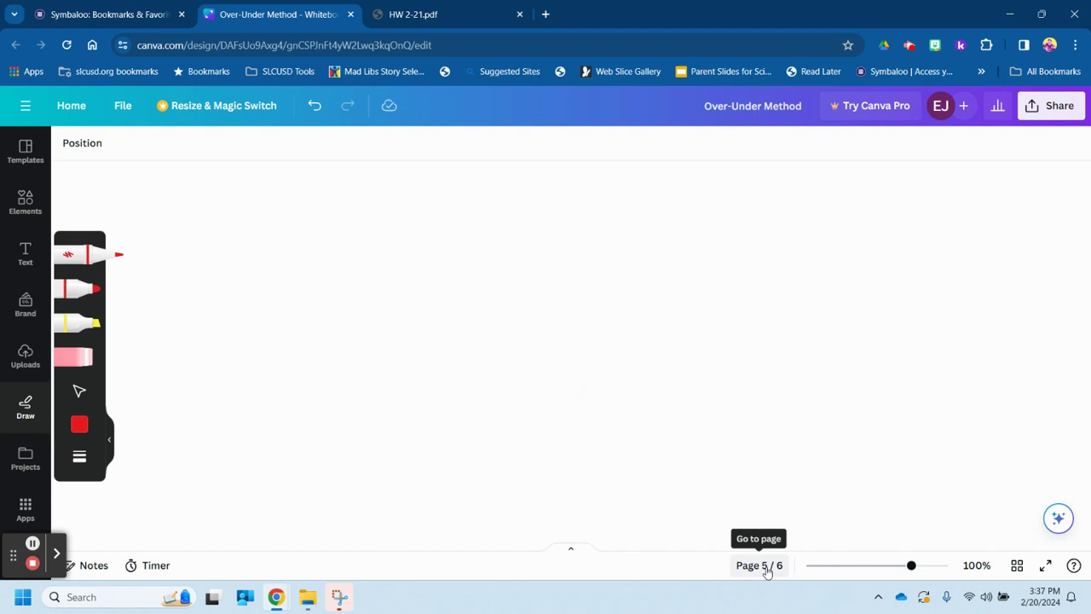
{"action": "mouse_move", "coordinate": [378, 196]}
{"action": "left_mouse_down"}
{"action": "mouse_move", "coordinate": [360, 221]}
{"action": "mouse_move", "coordinate": [366, 195]}
{"action": "mouse_move", "coordinate": [414, 205]}
{"action": "mouse_move", "coordinate": [435, 253]}
{"action": "mouse_move", "coordinate": [408, 245]}
{"action": "left_mouse_up"}
{"action": "left_click", "coordinate": [383, 251]}
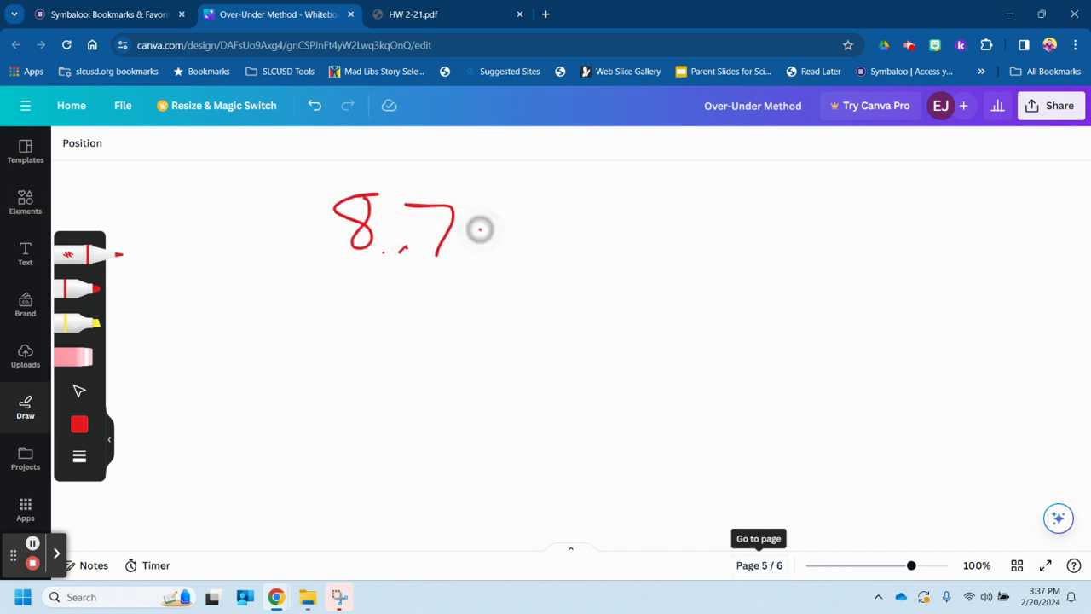
{"action": "mouse_move", "coordinate": [480, 231]}
{"action": "left_mouse_down"}
{"action": "mouse_move", "coordinate": [499, 229]}
{"action": "mouse_move", "coordinate": [486, 229]}
{"action": "left_mouse_up"}
{"action": "left_click", "coordinate": [480, 247]}
{"action": "left_click", "coordinate": [74, 356]}
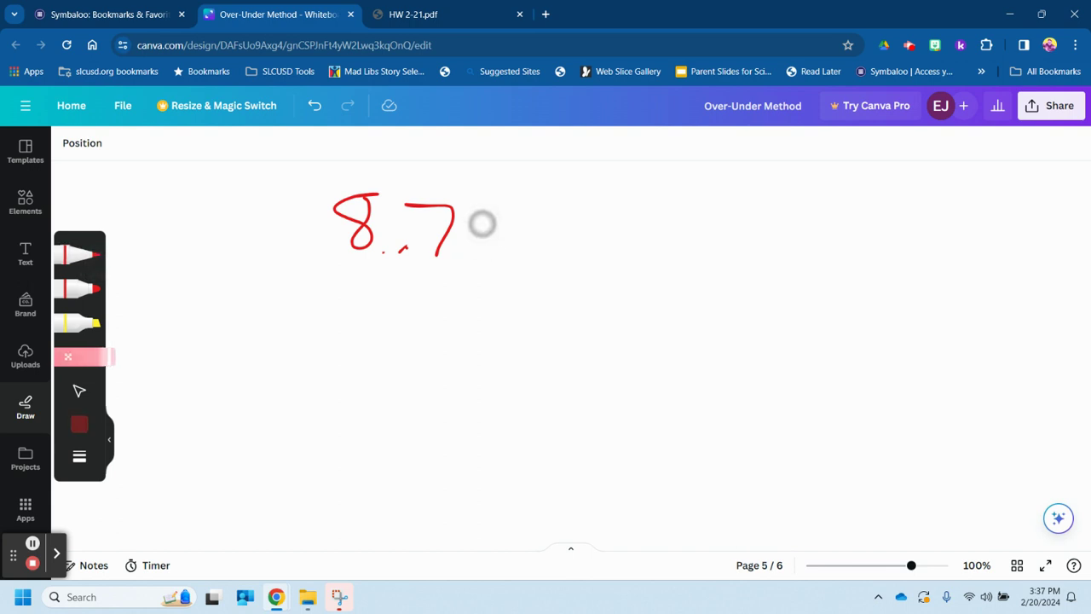
{"action": "left_click", "coordinate": [77, 254]}
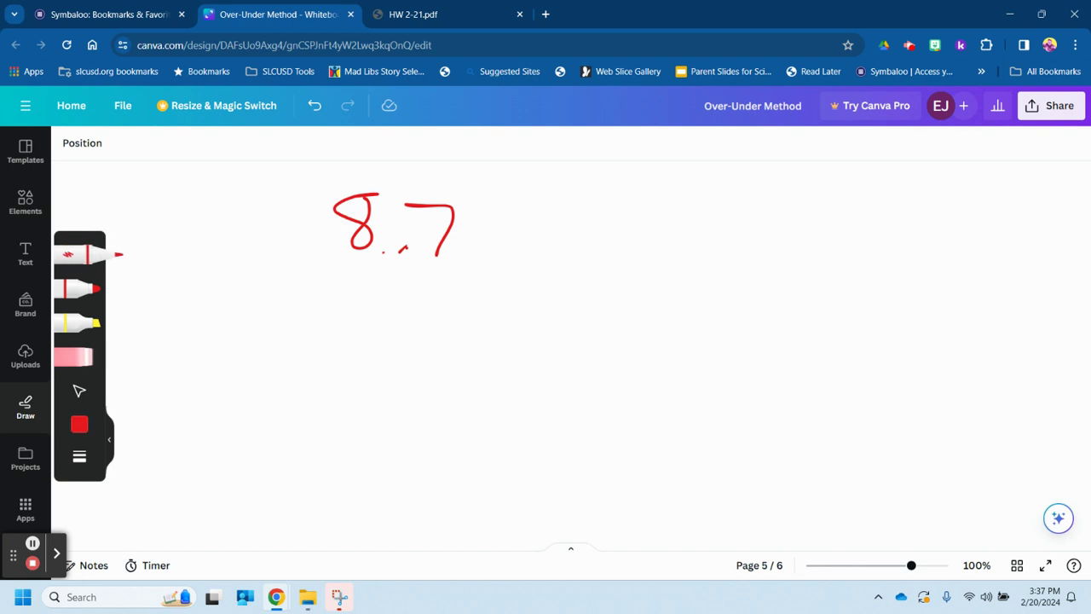
Step: Complete the first line as 8.7 × 10 = 87
{"action": "left_click_drag", "start_coordinate": [480, 220], "coordinate": [509, 248]}
{"action": "mouse_move", "coordinate": [511, 215]}
{"action": "left_mouse_down"}
{"action": "mouse_move", "coordinate": [482, 247]}
{"action": "mouse_move", "coordinate": [526, 245]}
{"action": "mouse_move", "coordinate": [559, 220]}
{"action": "mouse_move", "coordinate": [612, 240]}
{"action": "left_mouse_up"}
{"action": "left_click_drag", "start_coordinate": [593, 250], "coordinate": [615, 247]}
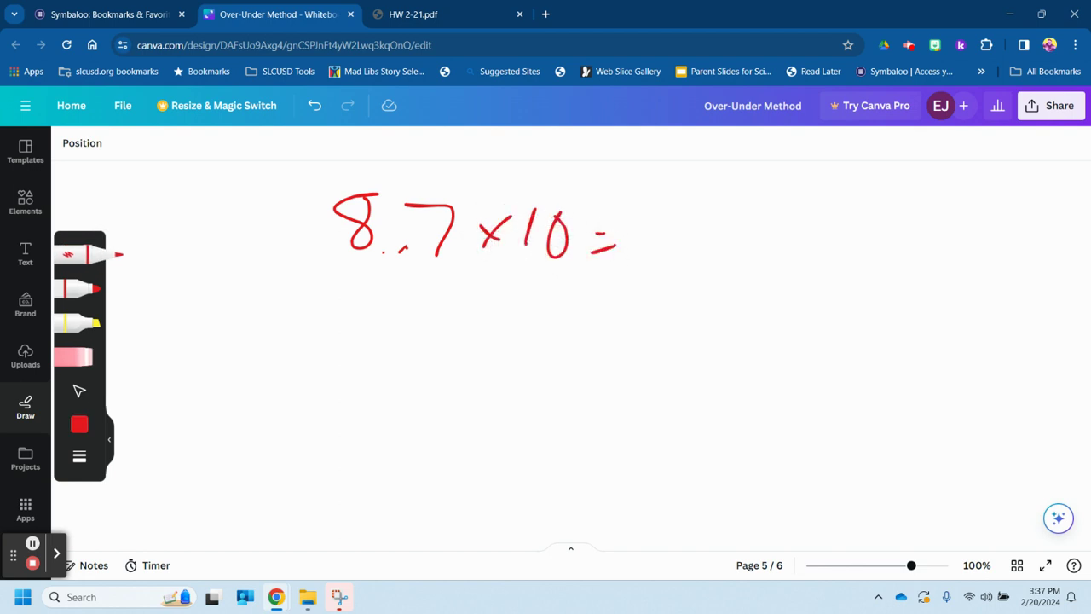
{"action": "mouse_move", "coordinate": [701, 209]}
{"action": "left_mouse_down"}
{"action": "mouse_move", "coordinate": [702, 248]}
{"action": "mouse_move", "coordinate": [692, 219]}
{"action": "mouse_move", "coordinate": [731, 264]}
{"action": "left_mouse_up"}
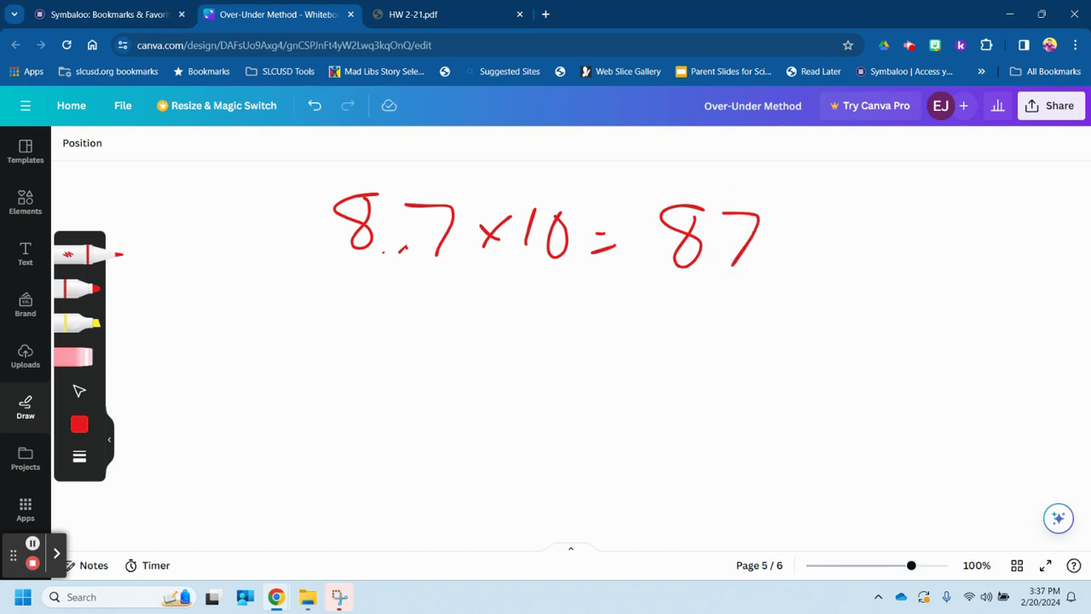
Step: Write the second line 8.7 × 100 = with a decimal-jump arrow under 8.7, fixing the times sign
{"action": "mouse_move", "coordinate": [354, 271]}
{"action": "left_mouse_down"}
{"action": "mouse_move", "coordinate": [365, 316]}
{"action": "mouse_move", "coordinate": [355, 274]}
{"action": "mouse_move", "coordinate": [439, 290]}
{"action": "mouse_move", "coordinate": [429, 320]}
{"action": "mouse_move", "coordinate": [491, 299]}
{"action": "left_mouse_up"}
{"action": "left_click", "coordinate": [394, 319]}
{"action": "left_click_drag", "start_coordinate": [495, 284], "coordinate": [478, 321]}
{"action": "mouse_move", "coordinate": [528, 278]}
{"action": "left_mouse_down"}
{"action": "mouse_move", "coordinate": [512, 322]}
{"action": "mouse_move", "coordinate": [550, 294]}
{"action": "left_mouse_up"}
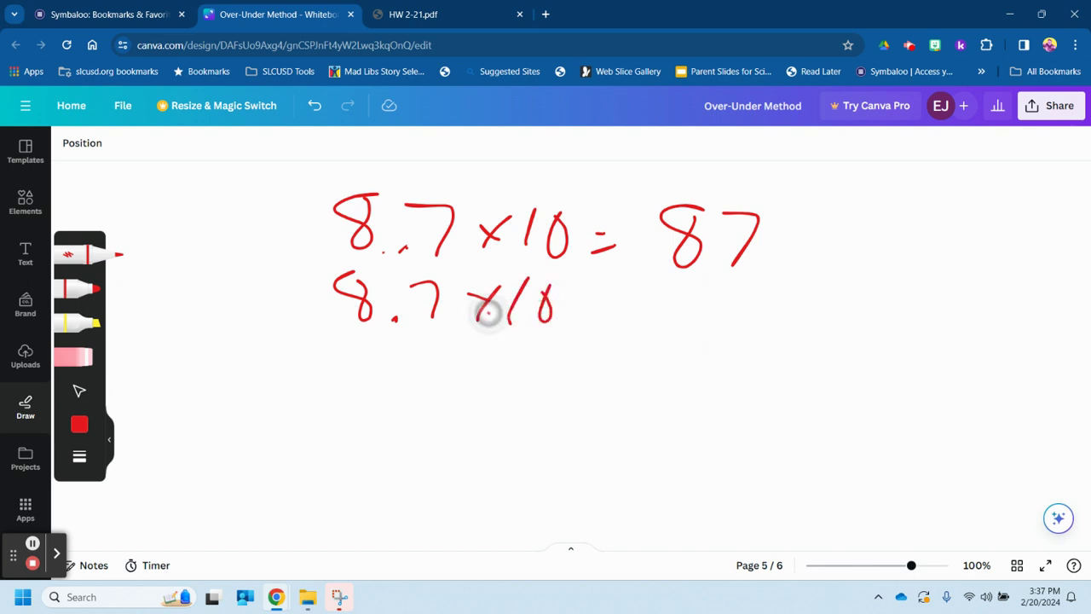
{"action": "left_click", "coordinate": [81, 356]}
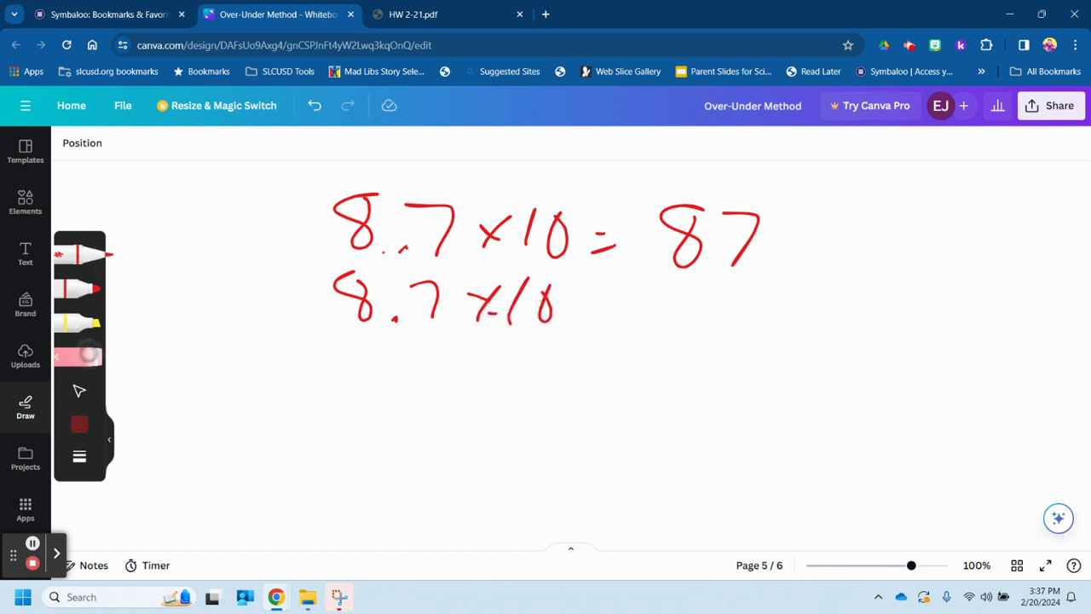
{"action": "mouse_move", "coordinate": [585, 312]}
{"action": "left_mouse_down"}
{"action": "mouse_move", "coordinate": [480, 299]}
{"action": "mouse_move", "coordinate": [470, 308]}
{"action": "mouse_move", "coordinate": [493, 304]}
{"action": "mouse_move", "coordinate": [483, 316]}
{"action": "left_mouse_up"}
{"action": "left_click", "coordinate": [77, 254]}
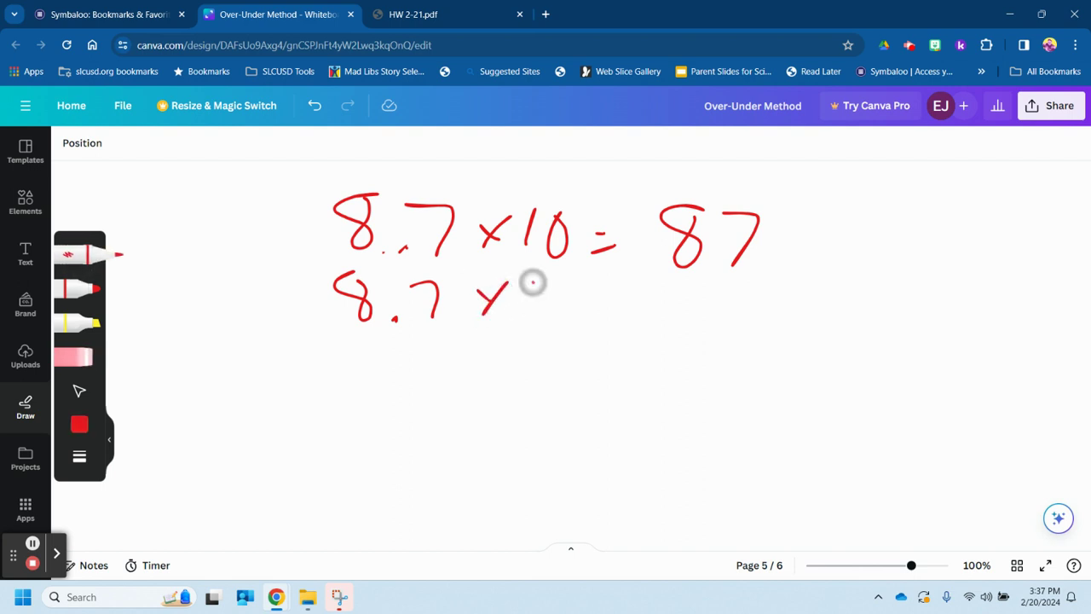
{"action": "mouse_move", "coordinate": [533, 282]}
{"action": "left_mouse_down"}
{"action": "mouse_move", "coordinate": [519, 316]}
{"action": "mouse_move", "coordinate": [550, 292]}
{"action": "mouse_move", "coordinate": [581, 292]}
{"action": "left_mouse_up"}
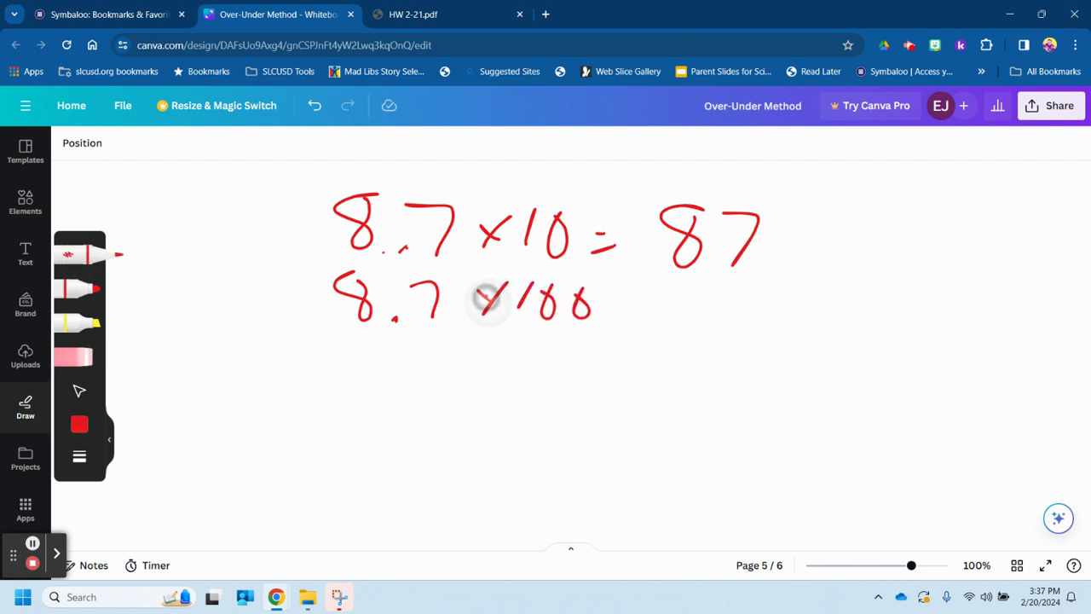
{"action": "left_click_drag", "start_coordinate": [486, 298], "coordinate": [504, 316]}
{"action": "left_click_drag", "start_coordinate": [626, 298], "coordinate": [642, 305]}
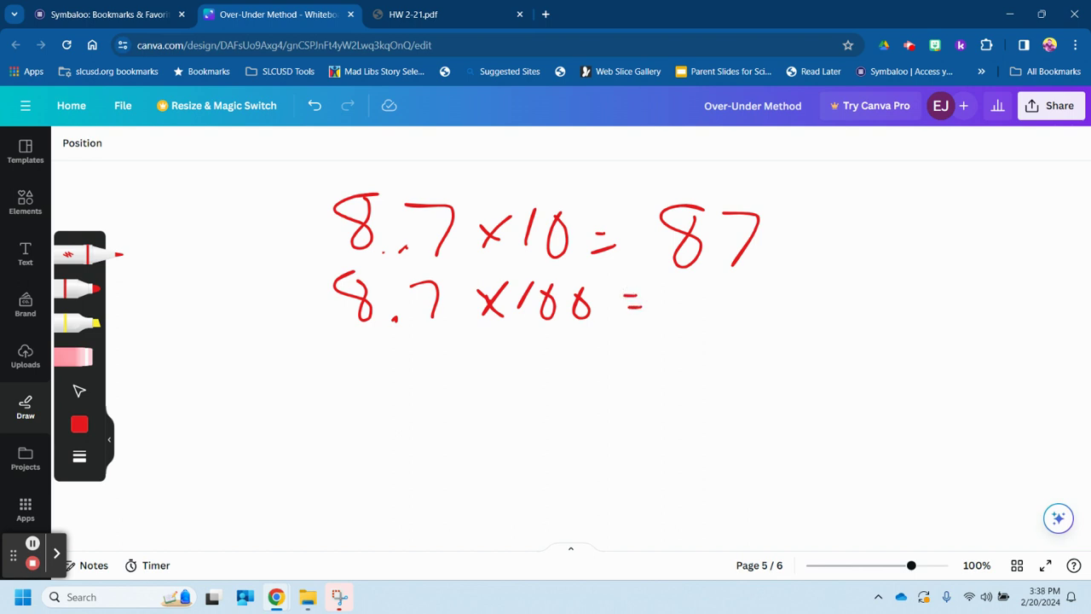
{"action": "left_click_drag", "start_coordinate": [394, 317], "coordinate": [479, 345]}
Step: Write 870 as the second answer and start the third line with 8.7
{"action": "mouse_move", "coordinate": [698, 288]}
{"action": "left_mouse_down"}
{"action": "mouse_move", "coordinate": [691, 329]}
{"action": "mouse_move", "coordinate": [694, 290]}
{"action": "mouse_move", "coordinate": [725, 330]}
{"action": "left_mouse_up"}
{"action": "left_click_drag", "start_coordinate": [767, 292], "coordinate": [766, 294]}
{"action": "mouse_move", "coordinate": [337, 363]}
{"action": "left_mouse_down"}
{"action": "mouse_move", "coordinate": [319, 364]}
{"action": "mouse_move", "coordinate": [341, 412]}
{"action": "mouse_move", "coordinate": [333, 365]}
{"action": "left_mouse_up"}
{"action": "left_click", "coordinate": [378, 410]}
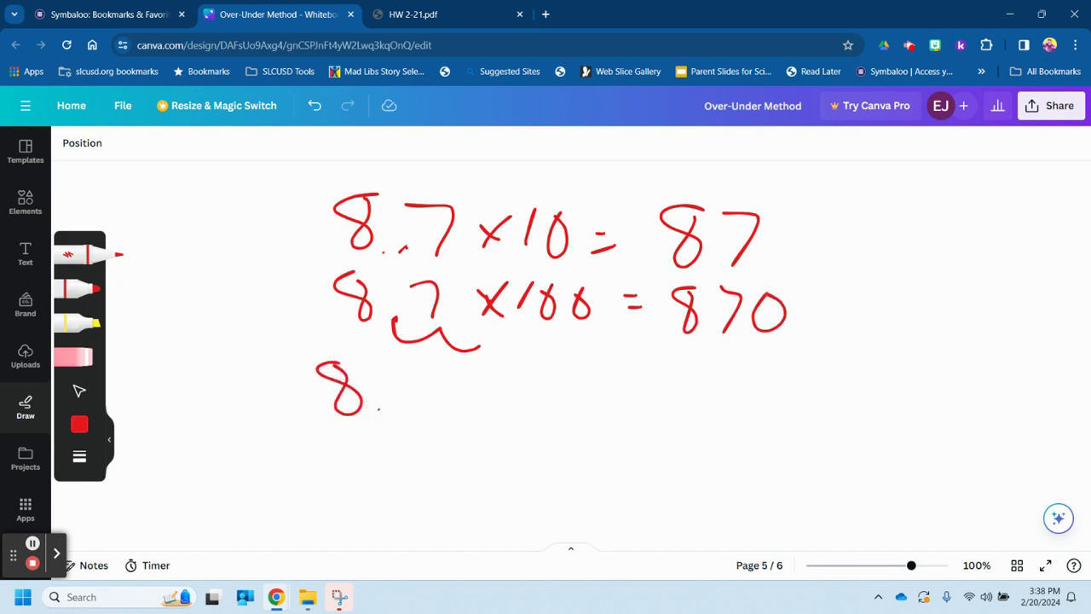
{"action": "left_click", "coordinate": [378, 409]}
{"action": "mouse_move", "coordinate": [393, 368]}
{"action": "left_mouse_down"}
{"action": "mouse_move", "coordinate": [426, 365]}
{"action": "mouse_move", "coordinate": [407, 411]}
{"action": "left_mouse_up"}
Step: Finish the third line as 8.7 × 1,000 = 8700 with a decimal-jump arc under 8.7
{"action": "mouse_move", "coordinate": [459, 378]}
{"action": "left_mouse_down"}
{"action": "mouse_move", "coordinate": [483, 394]}
{"action": "mouse_move", "coordinate": [478, 380]}
{"action": "mouse_move", "coordinate": [461, 404]}
{"action": "left_mouse_up"}
{"action": "left_click_drag", "start_coordinate": [512, 365], "coordinate": [504, 407]}
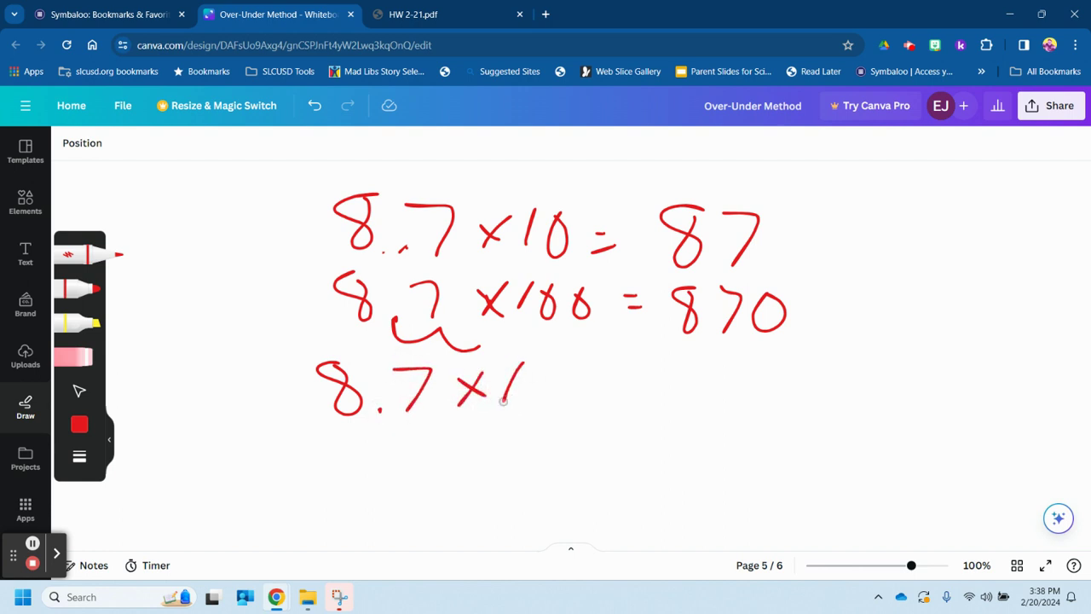
{"action": "left_click", "coordinate": [517, 409]}
{"action": "mouse_move", "coordinate": [546, 366]}
{"action": "left_mouse_down"}
{"action": "mouse_move", "coordinate": [576, 377]}
{"action": "mouse_move", "coordinate": [605, 415]}
{"action": "mouse_move", "coordinate": [609, 381]}
{"action": "mouse_move", "coordinate": [670, 394]}
{"action": "left_mouse_up"}
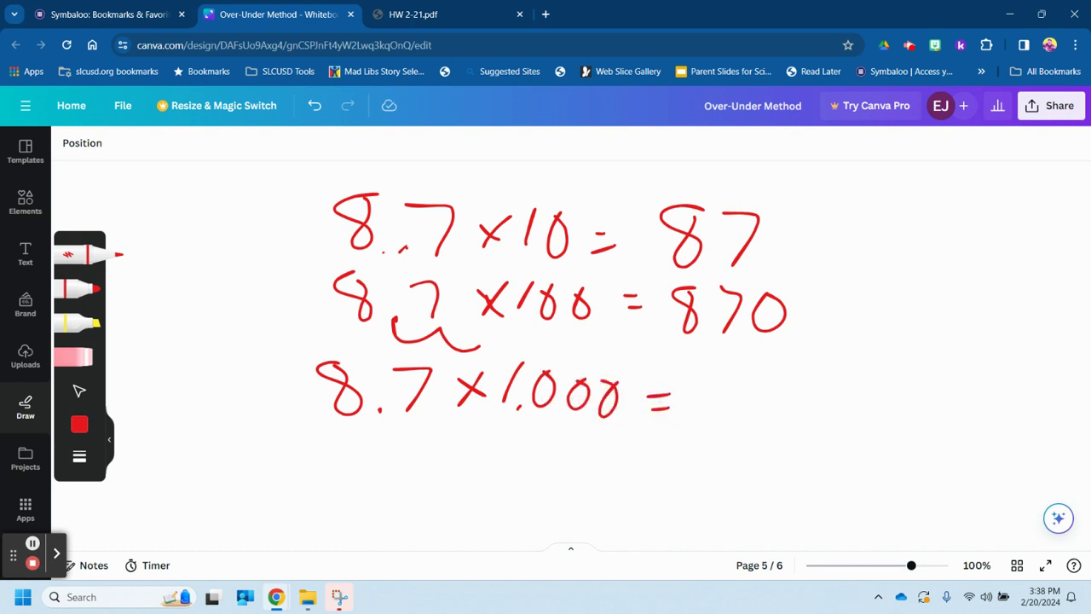
{"action": "mouse_move", "coordinate": [371, 426]}
{"action": "left_mouse_down"}
{"action": "mouse_move", "coordinate": [404, 441]}
{"action": "mouse_move", "coordinate": [418, 422]}
{"action": "left_mouse_up"}
{"action": "mouse_move", "coordinate": [716, 358]}
{"action": "left_mouse_down"}
{"action": "mouse_move", "coordinate": [716, 397]}
{"action": "mouse_move", "coordinate": [714, 369]}
{"action": "mouse_move", "coordinate": [739, 418]}
{"action": "left_mouse_up"}
{"action": "left_click_drag", "start_coordinate": [782, 374], "coordinate": [787, 398]}
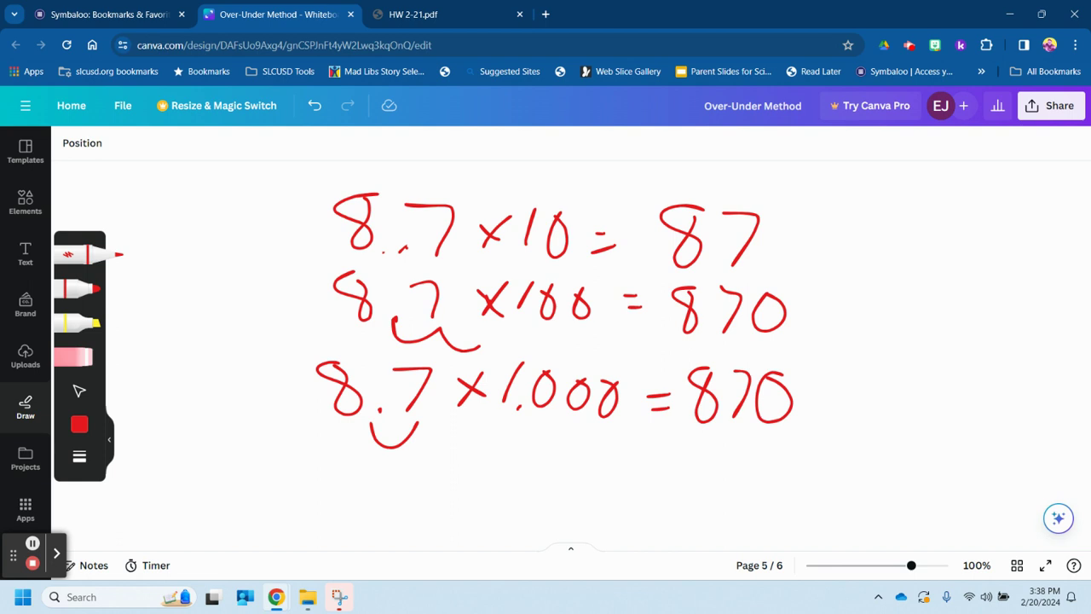
{"action": "mouse_move", "coordinate": [816, 378]}
{"action": "left_mouse_down"}
{"action": "mouse_move", "coordinate": [828, 419]}
{"action": "mouse_move", "coordinate": [826, 377]}
{"action": "left_mouse_up"}
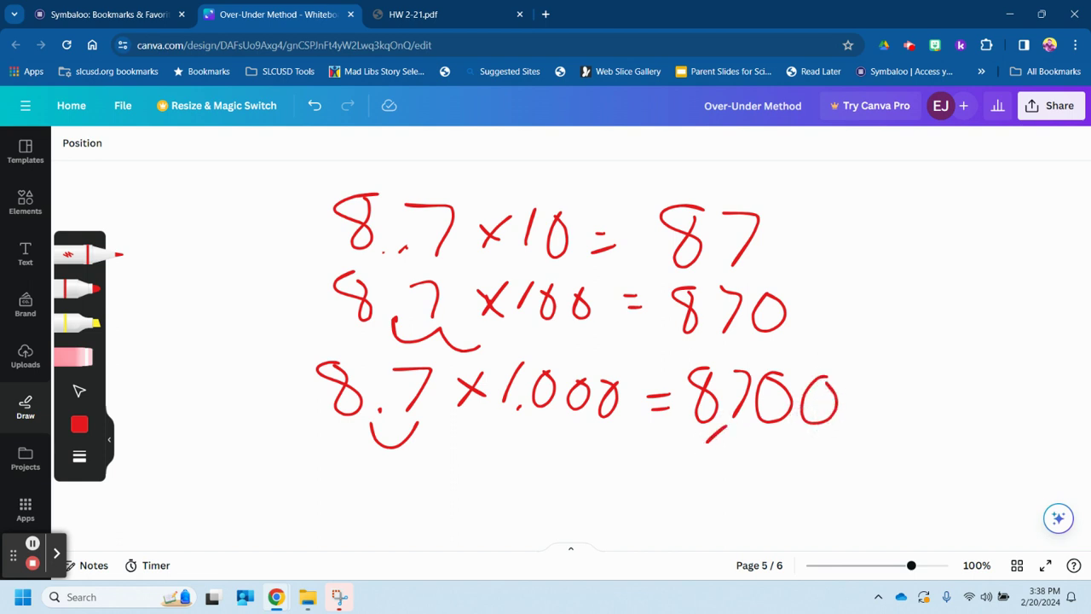